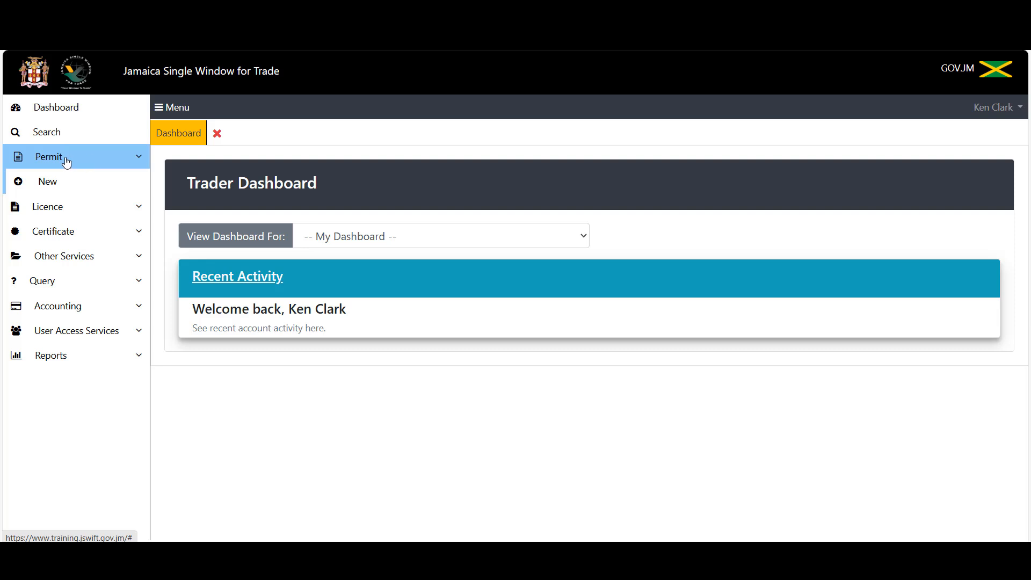
Start a new permit application with its regime set to Import.
left_click(65, 187)
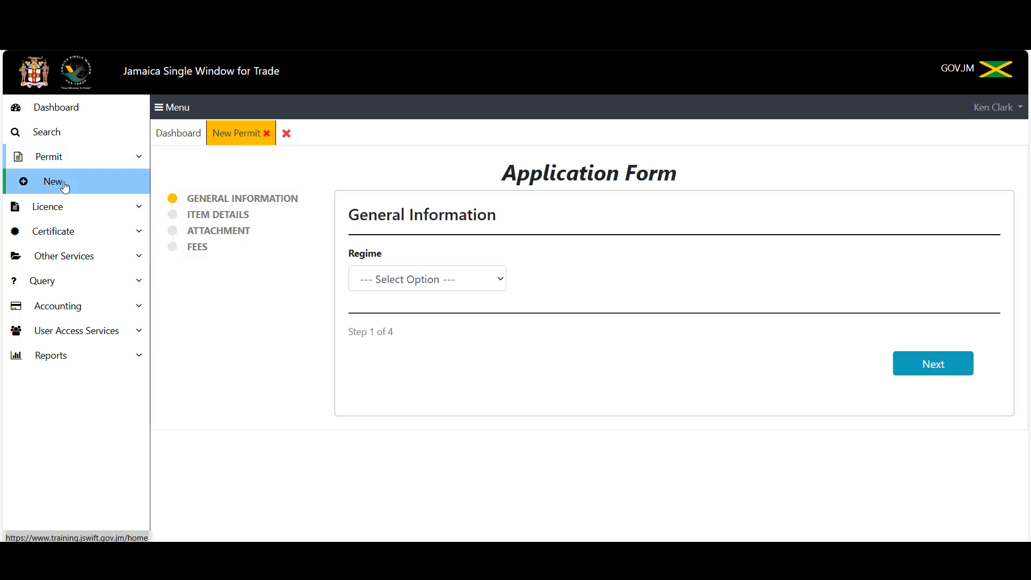
left_click(483, 279)
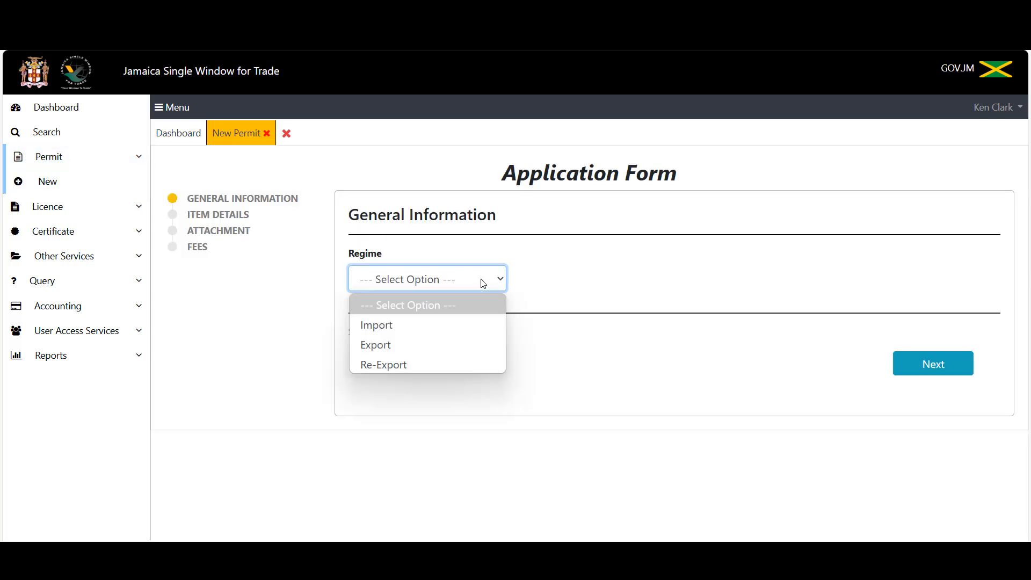
left_click(445, 334)
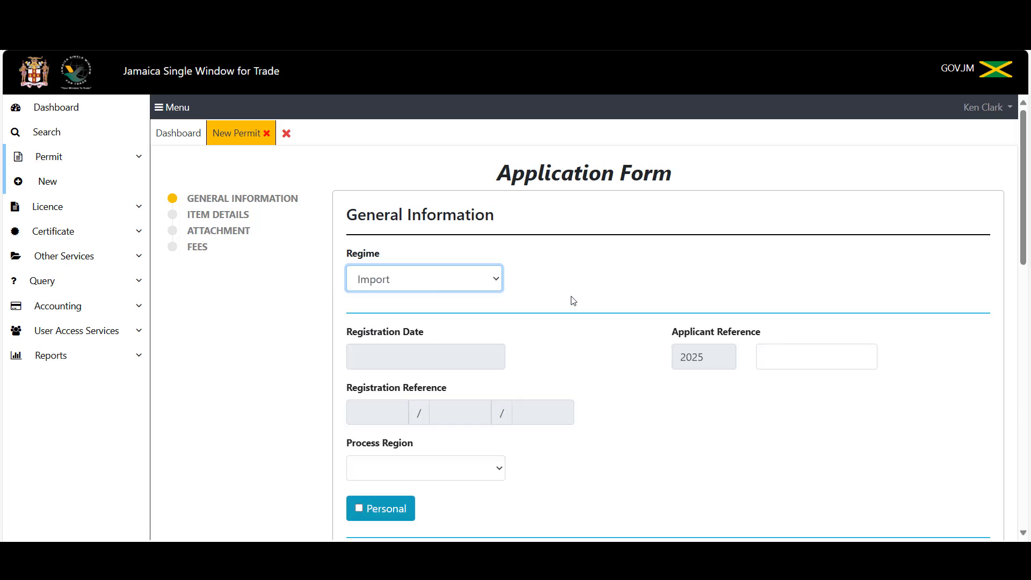
scroll(574, 300, "down", 3)
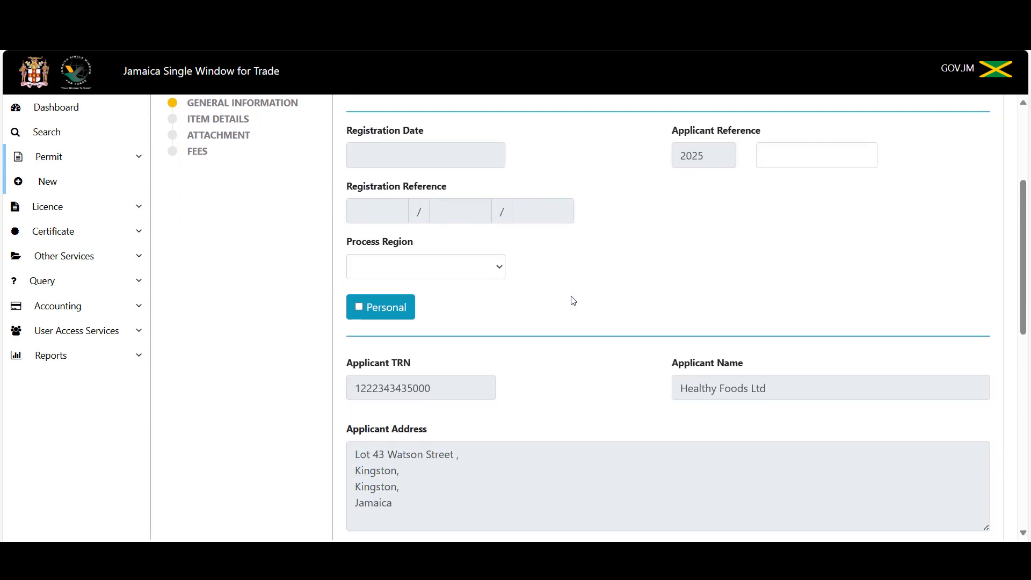
scroll(574, 301, "up", 3)
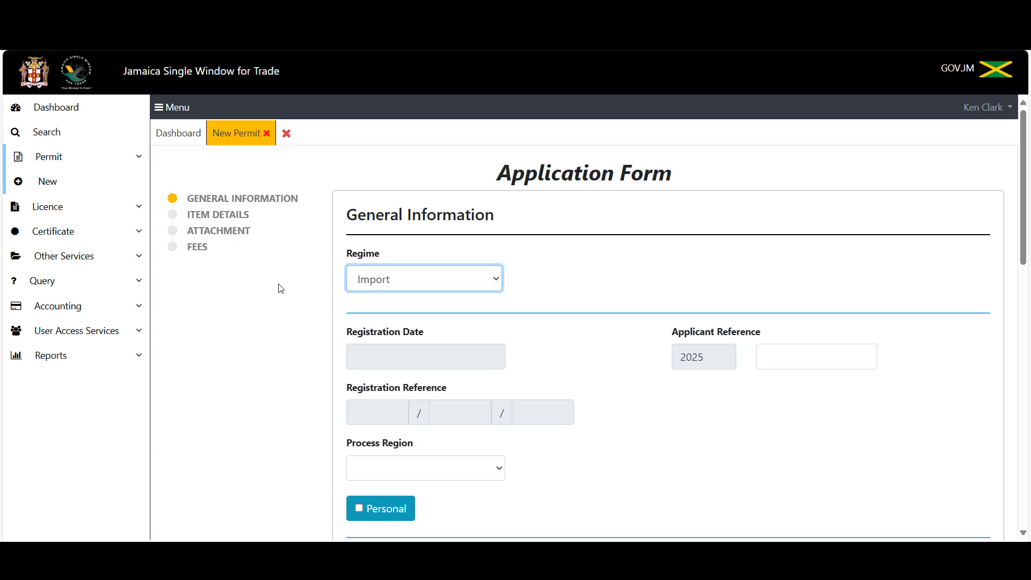
Choose Kingston as the application's process region.
scroll(575, 376, "down", 3)
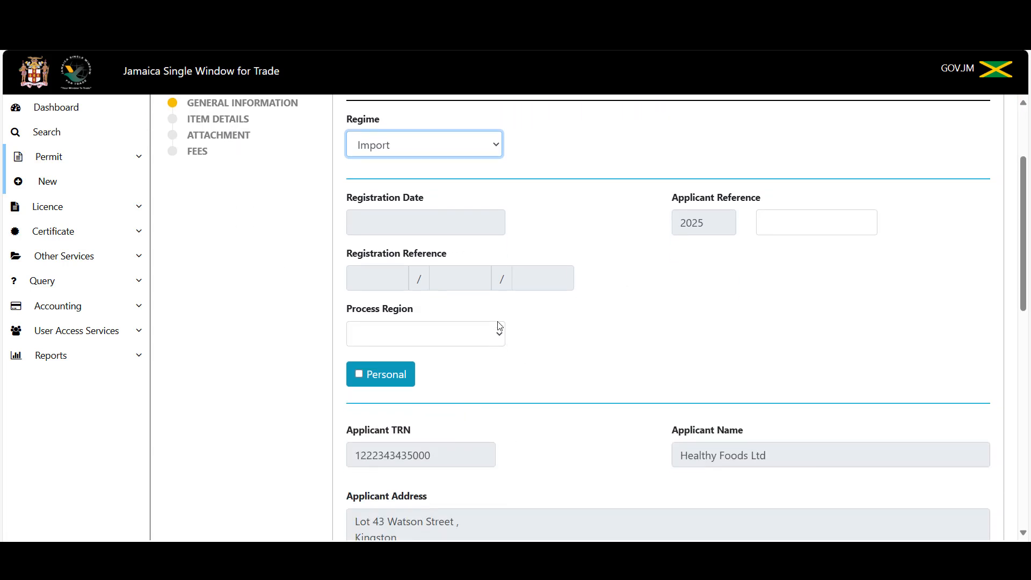
left_click(494, 339)
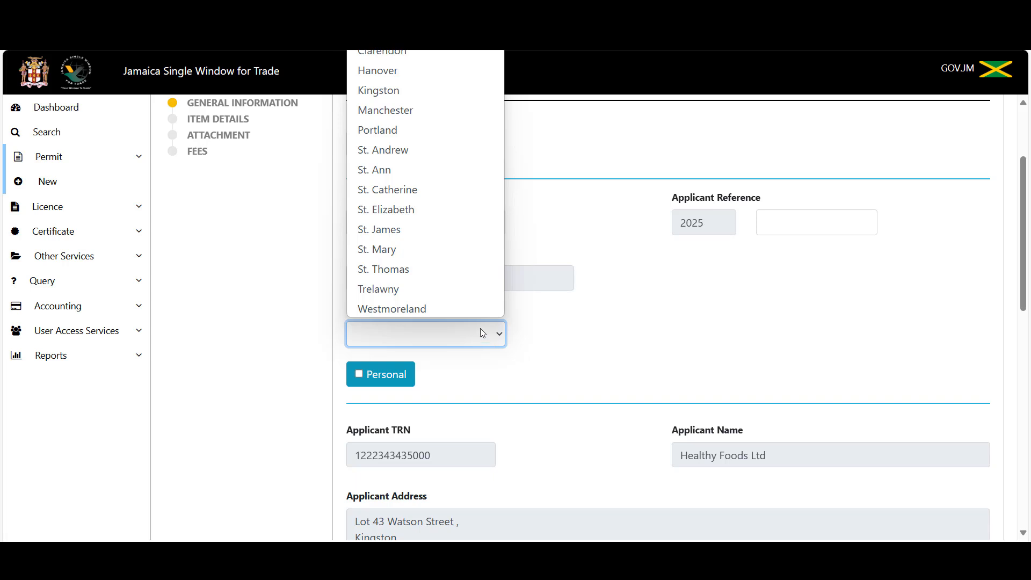
left_click(439, 98)
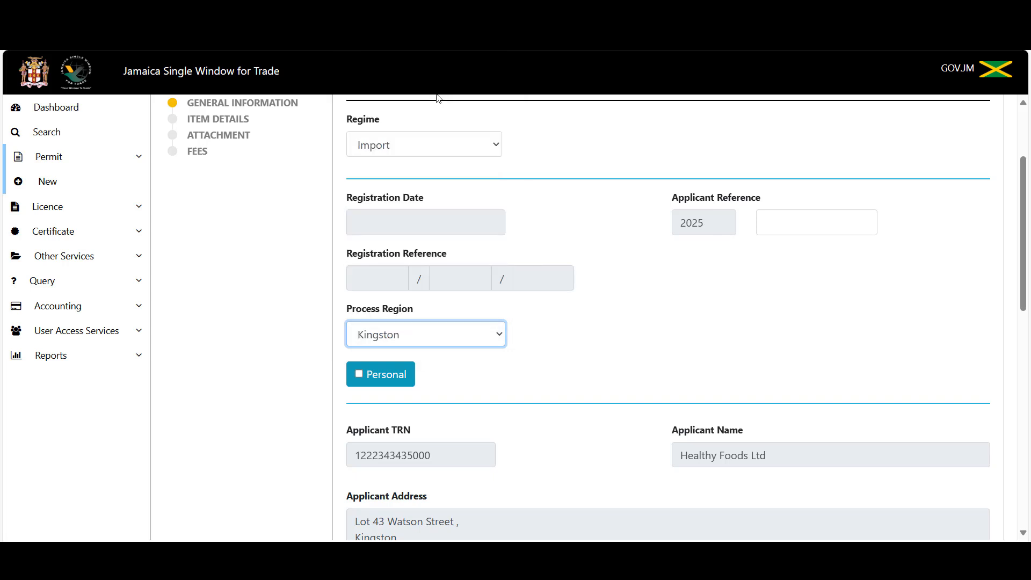
Enter the contact's full name, correcting a stray letter.
scroll(621, 384, "down", 3)
scroll(620, 379, "down", 1)
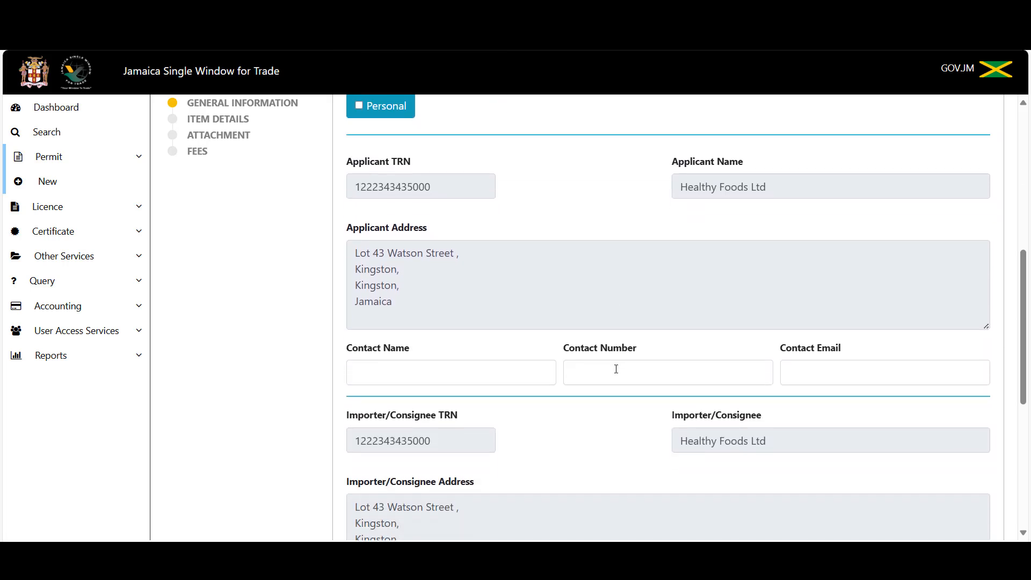
left_click(416, 377)
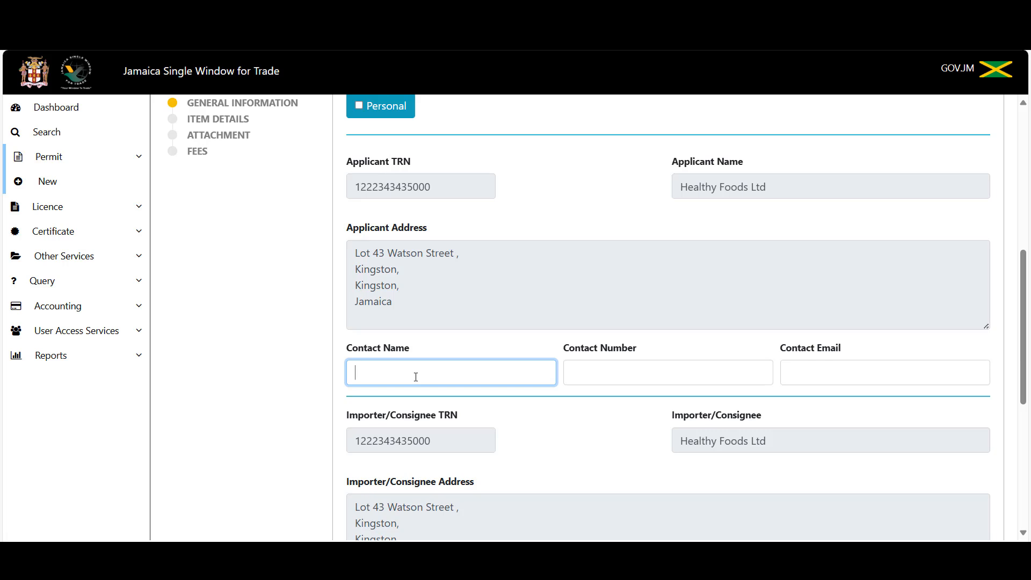
Fill in the contact's phone number and e-mail address.
key("Tab")
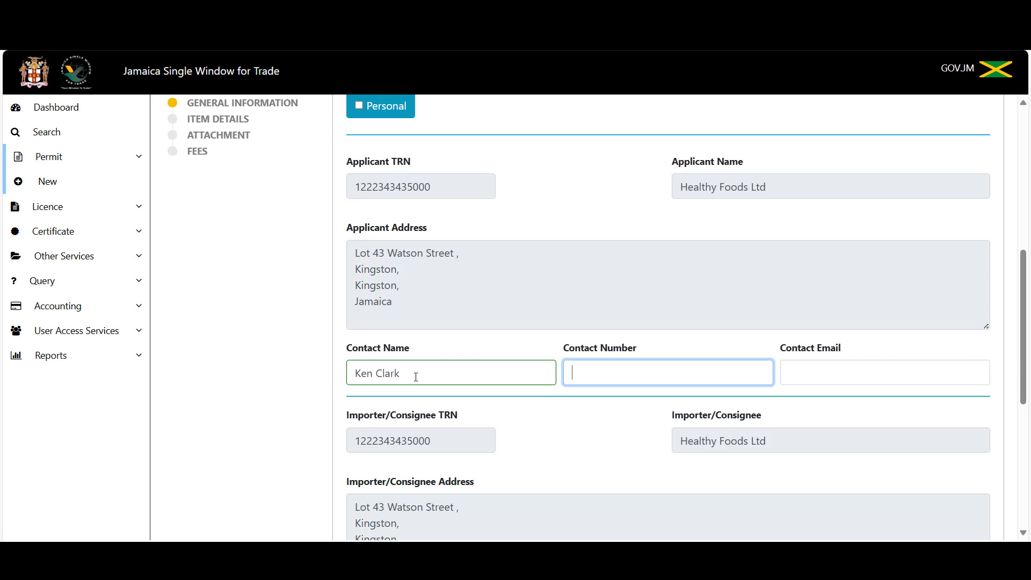
type("8761234567")
key("Tab")
type("mail")
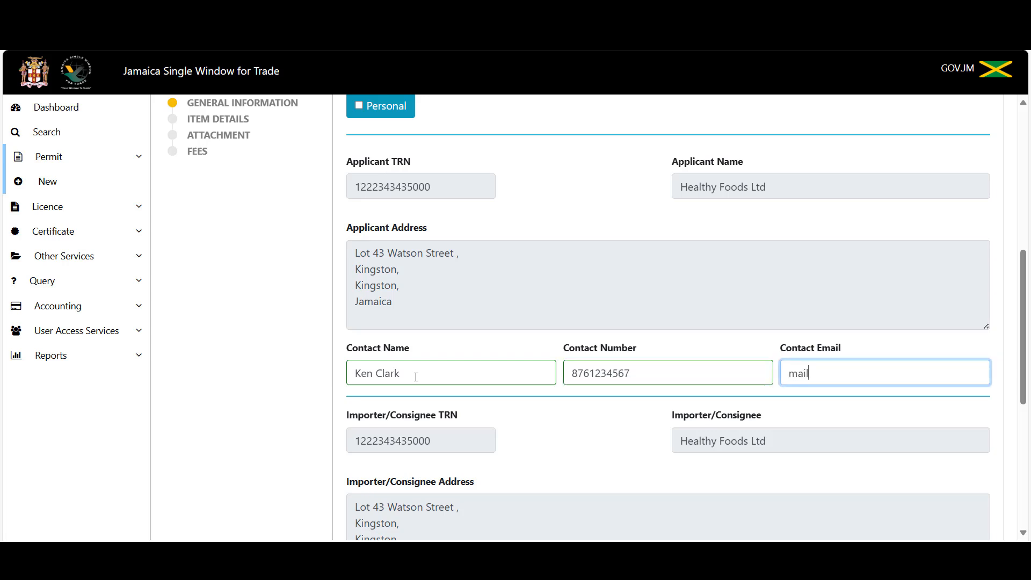
type("@mail.com")
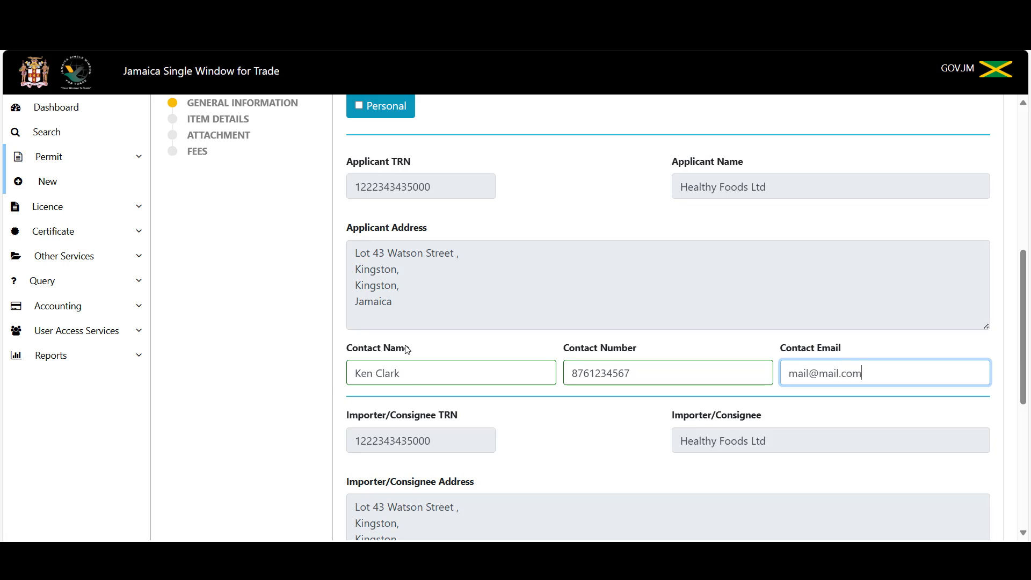
Enter Wholesale International as exporter/consignor with its street address, city and country line.
scroll(419, 344, "down", 5)
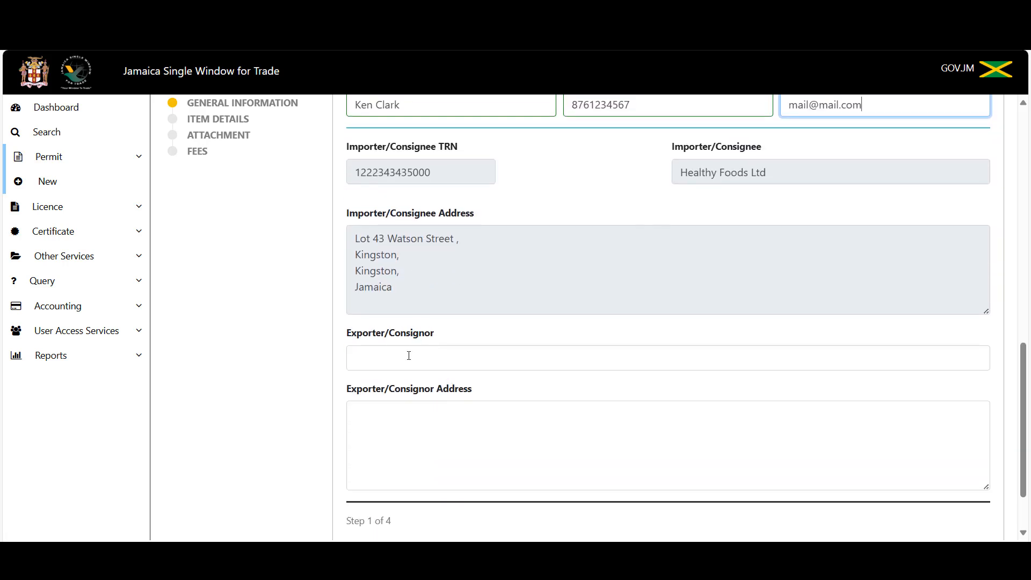
left_click(408, 356)
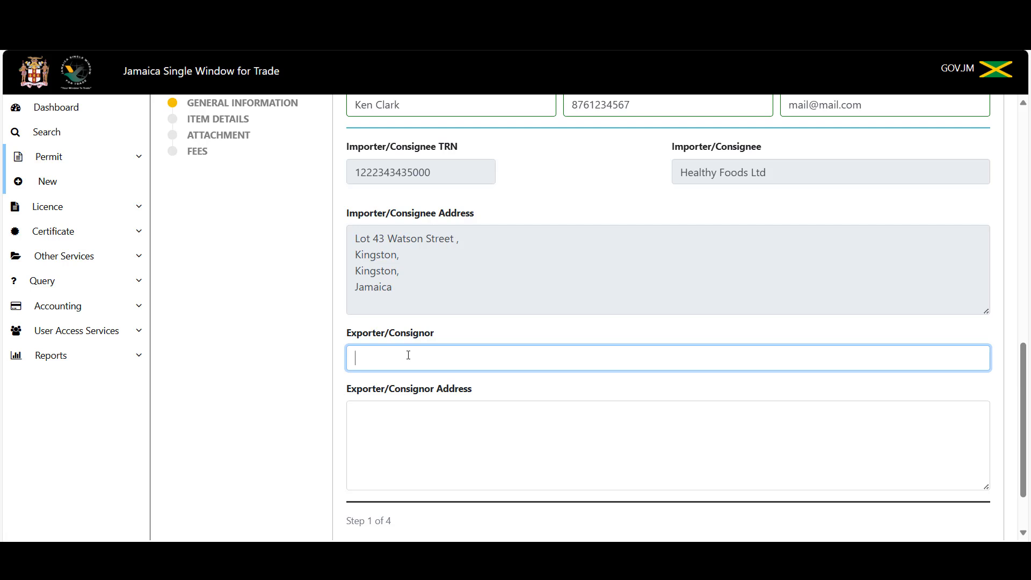
type("Wholesale International")
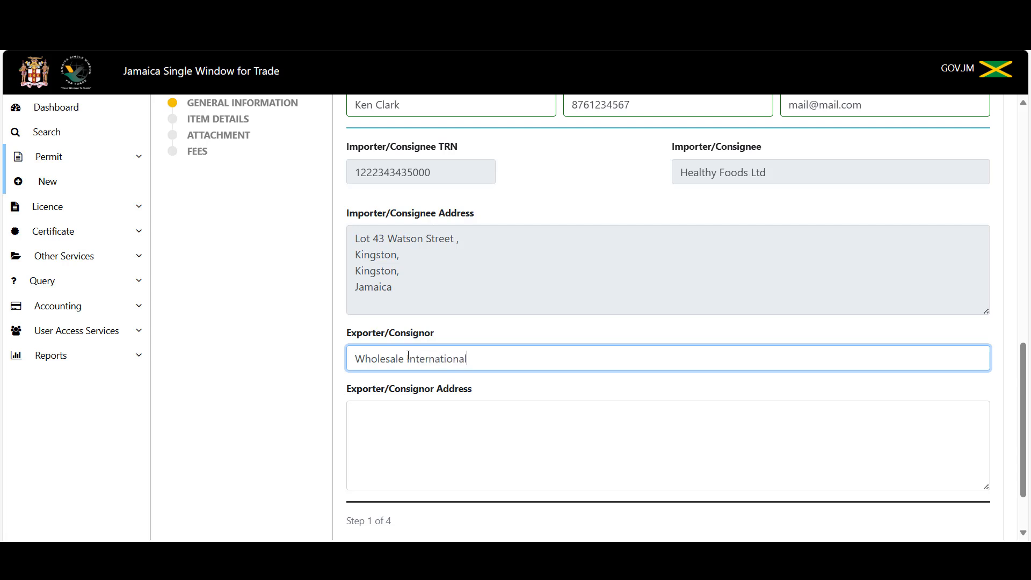
key("Tab")
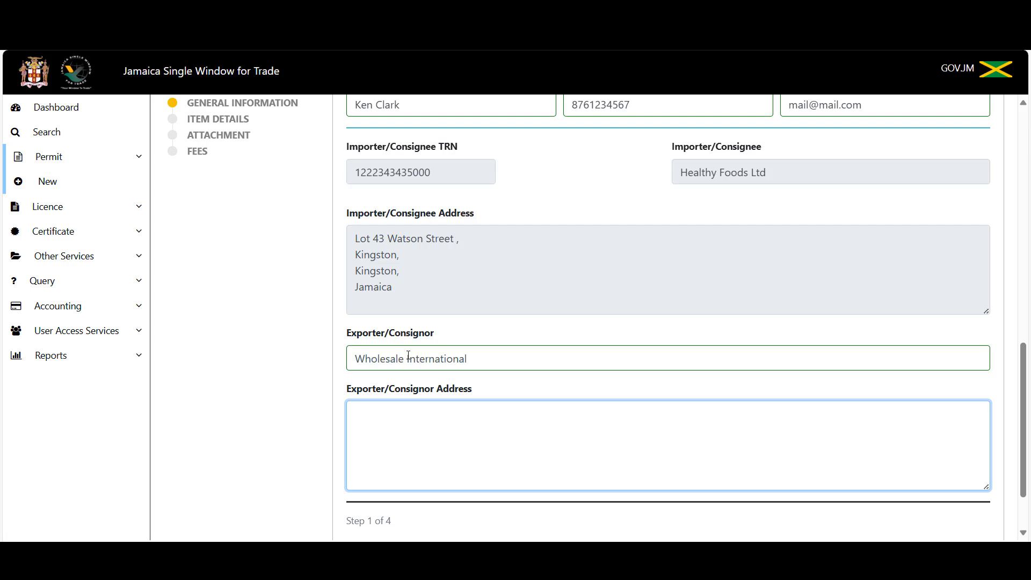
key("Tab")
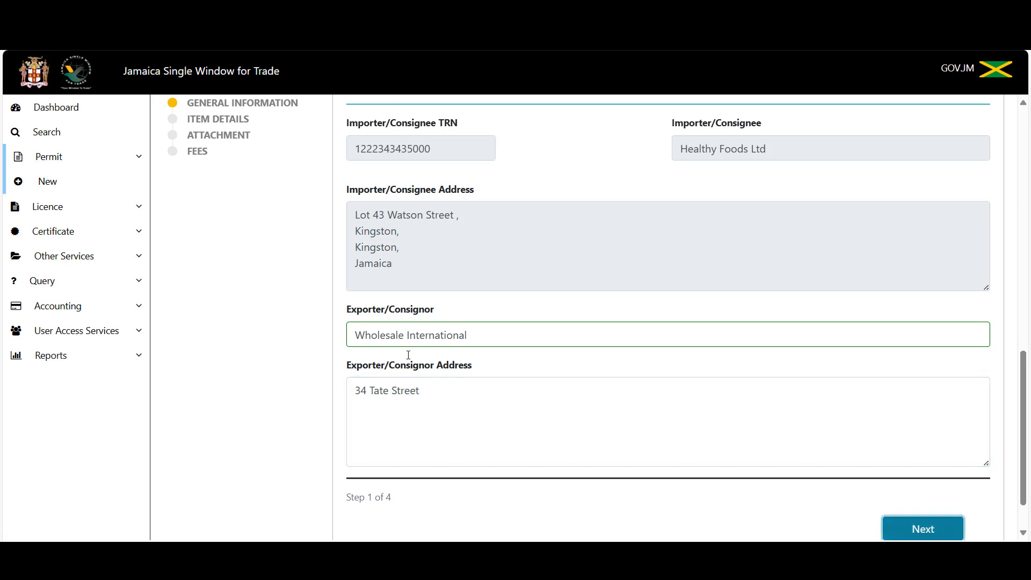
left_click(436, 396)
type("Mi")
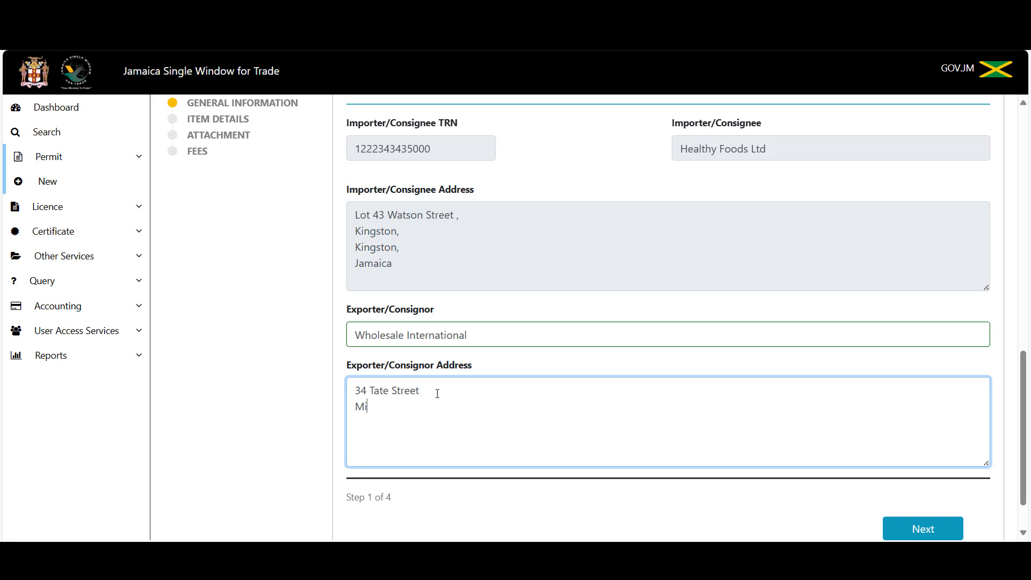
type("ami Florid")
type("a ")
type("USD")
key("BackSpace")
type("A")
Advance the application to the Item Details step.
scroll(560, 438, "up", 1)
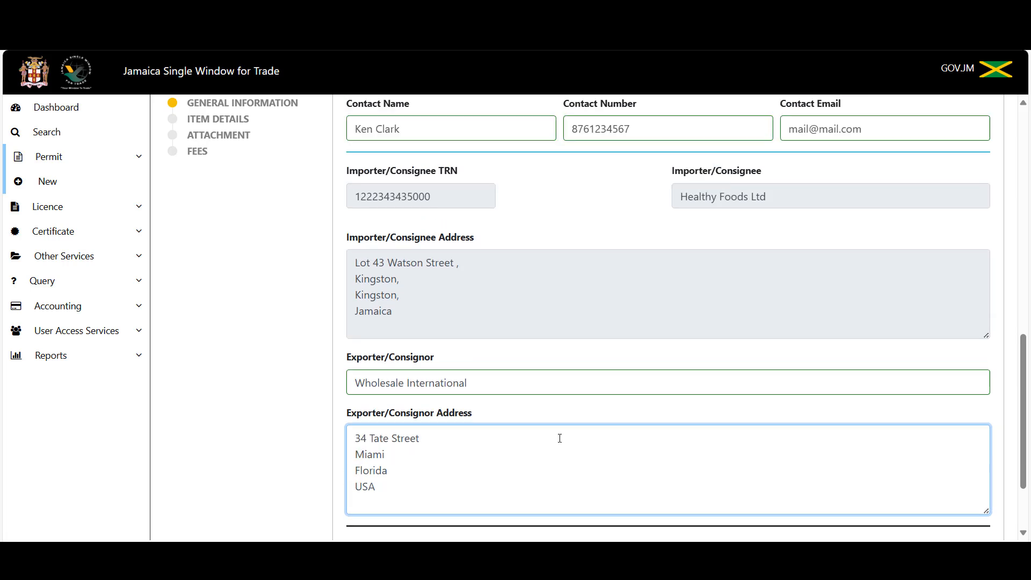
scroll(553, 431, "up", 6)
scroll(553, 431, "down", 4)
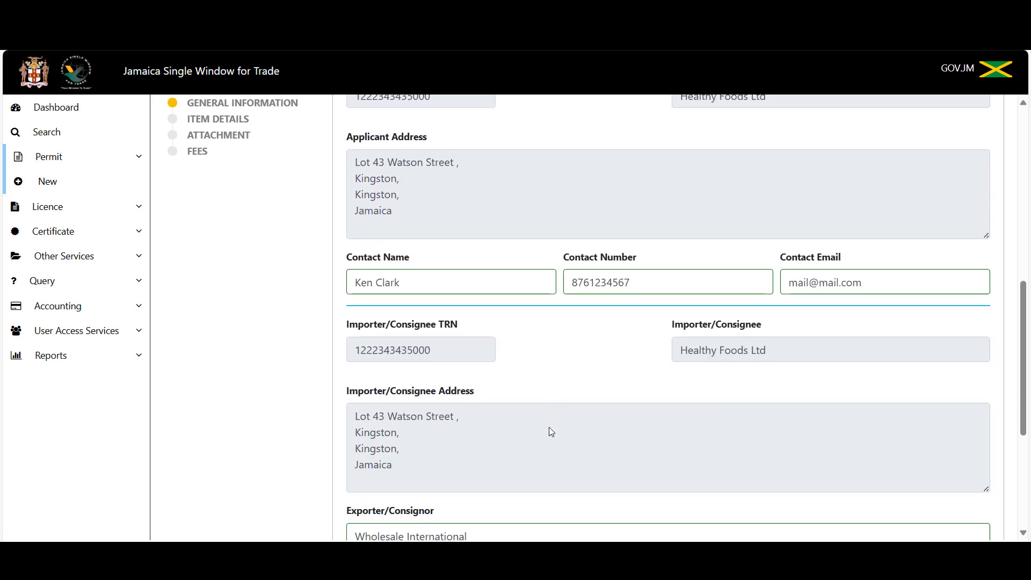
scroll(547, 423, "down", 5)
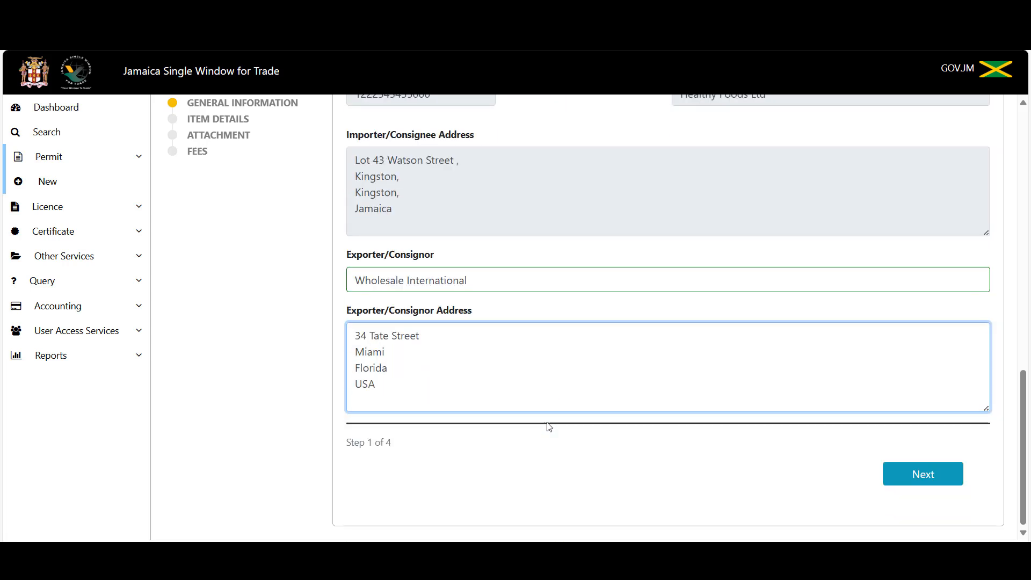
left_click(922, 474)
Show the Process Type options on the Item Details step.
scroll(564, 389, "up", 10)
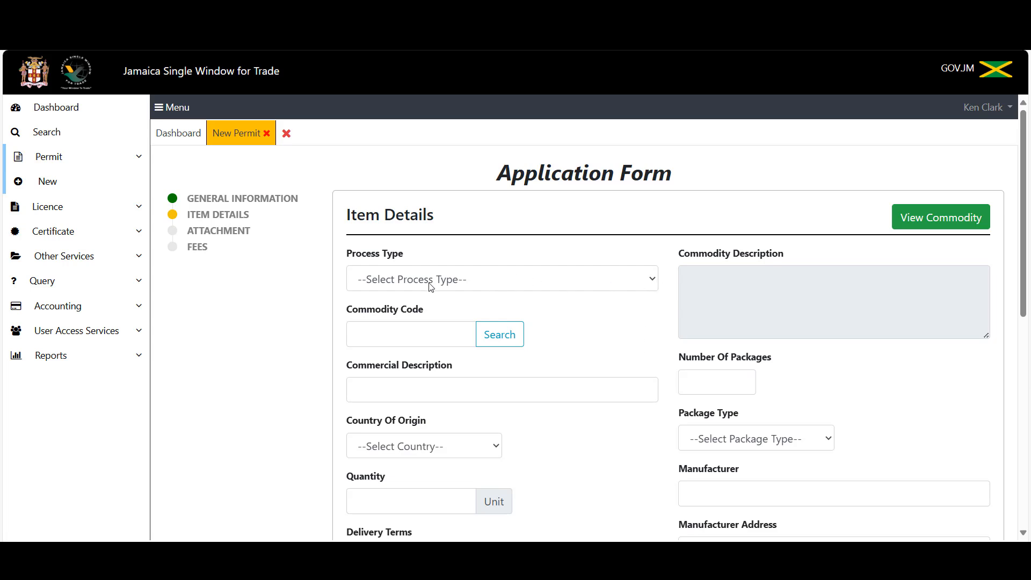
left_click(647, 283)
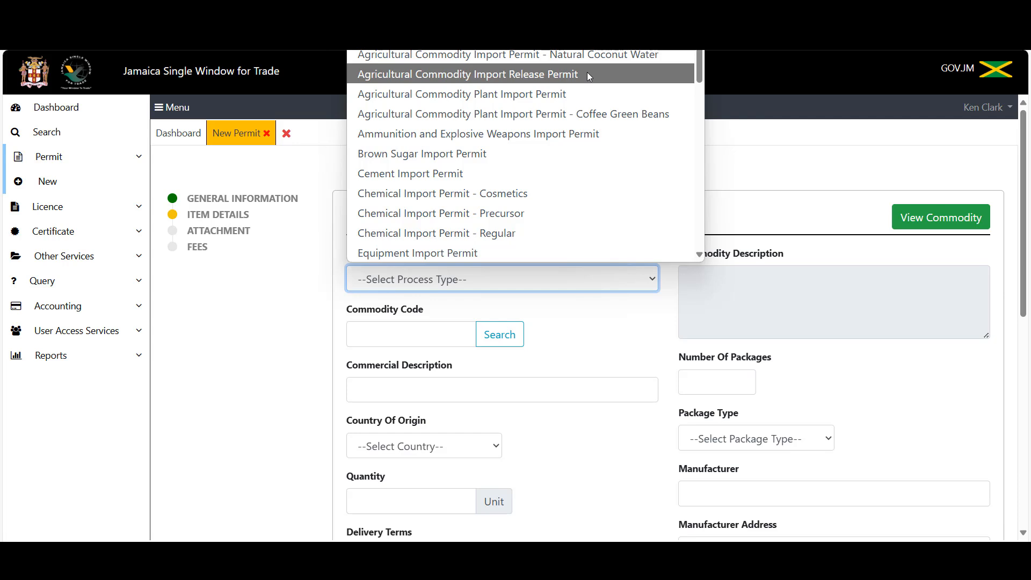
Choose Agricultural Commodity Import Release Permit and fill the previous document year 2025.
left_click(588, 74)
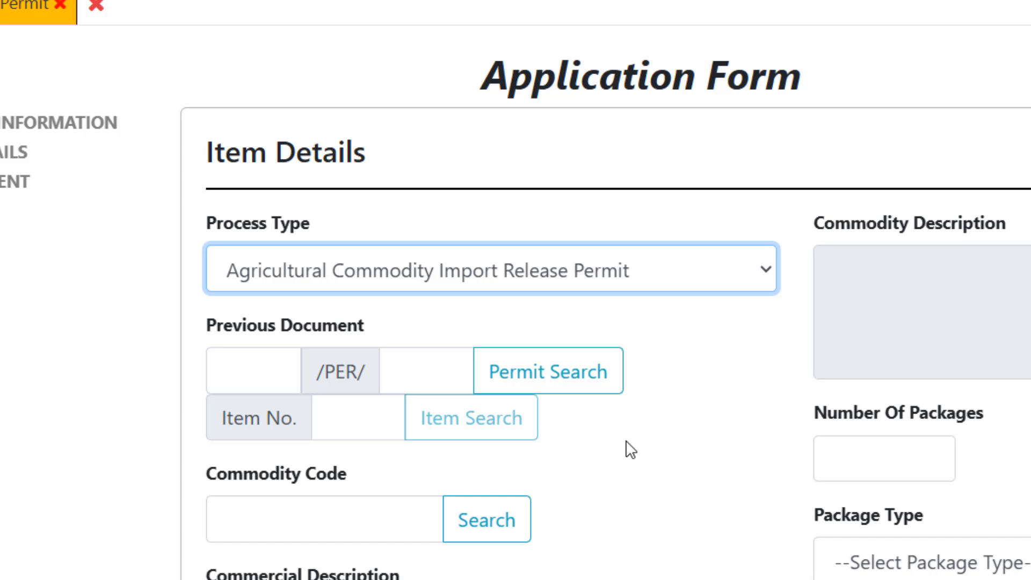
left_click(237, 370)
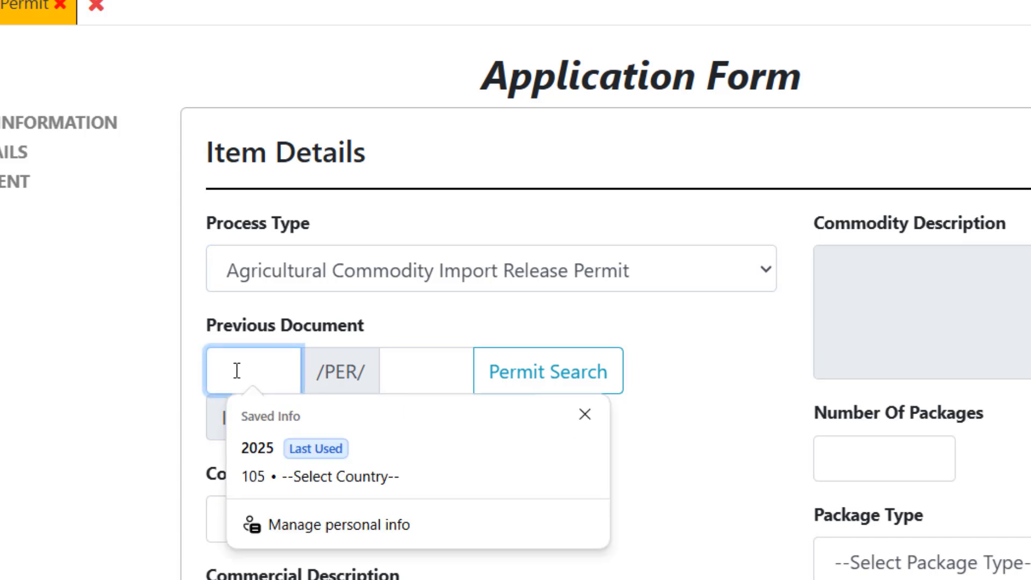
left_click(264, 449)
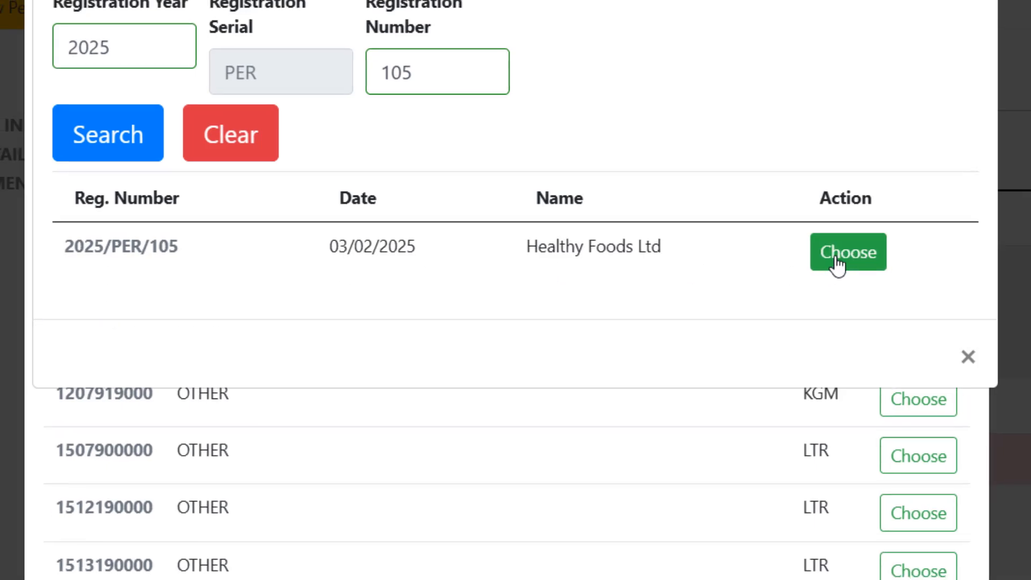
left_click(838, 260)
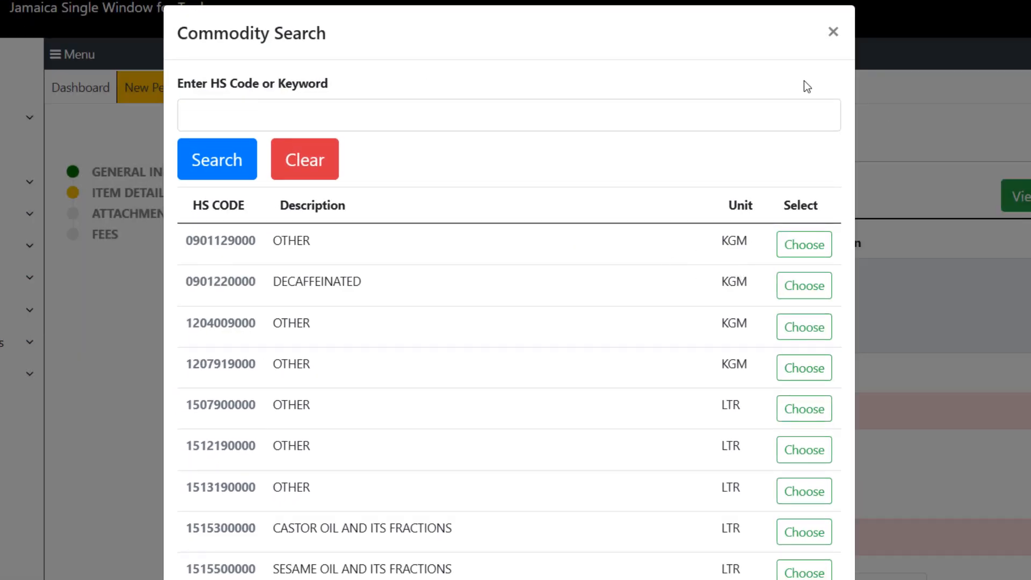
left_click(833, 33)
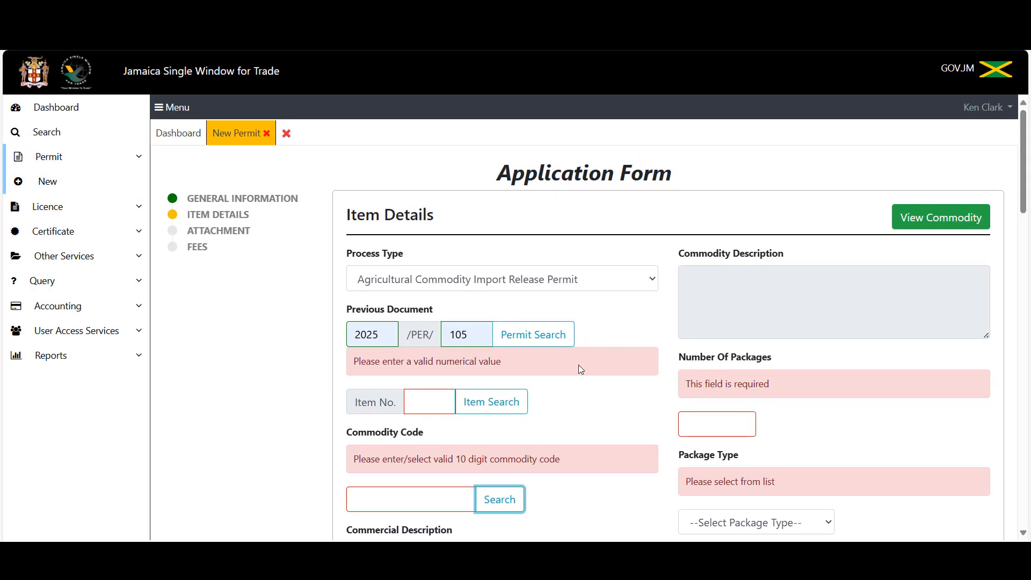
left_click(430, 399)
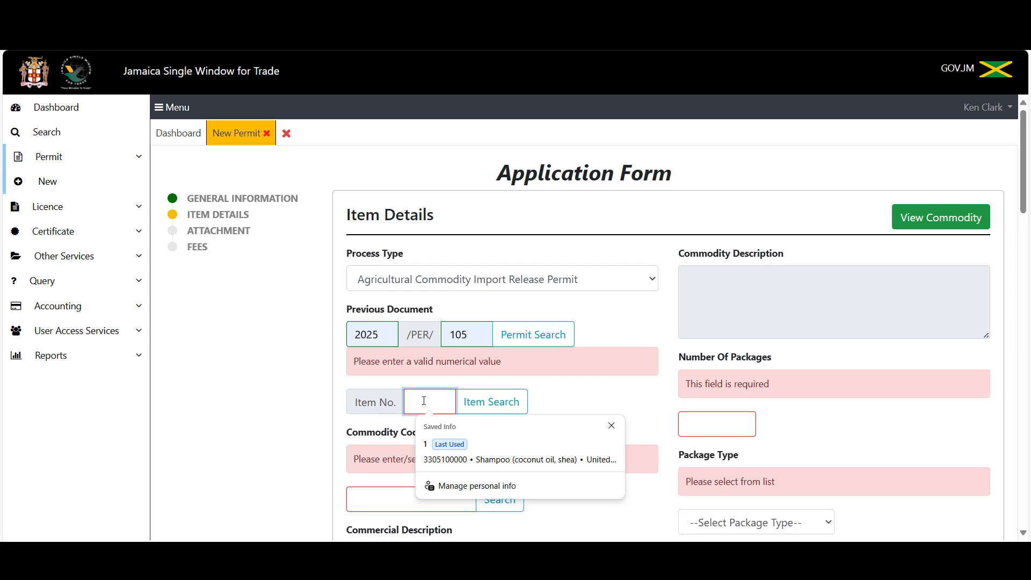
left_click(453, 443)
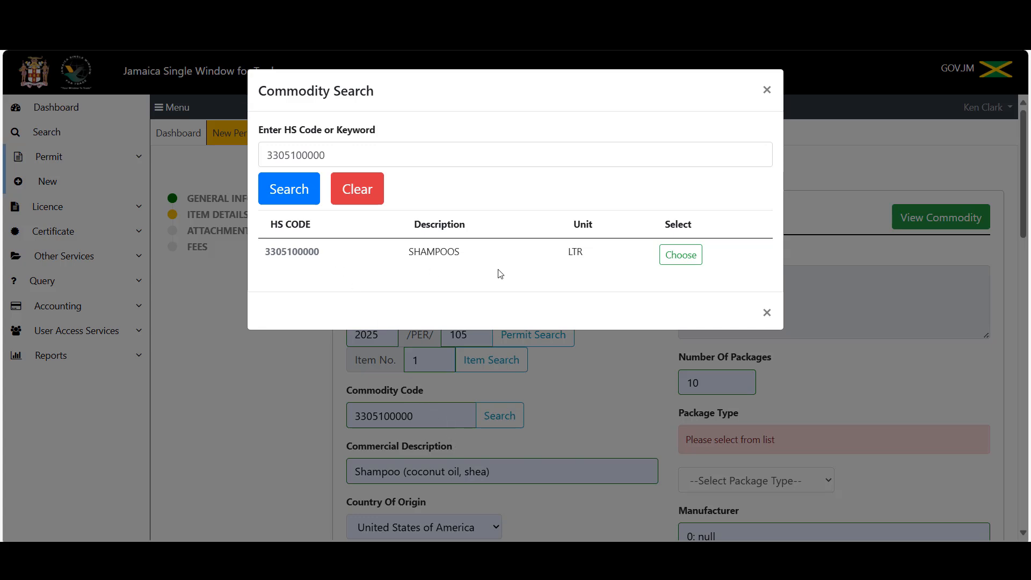
left_click(687, 260)
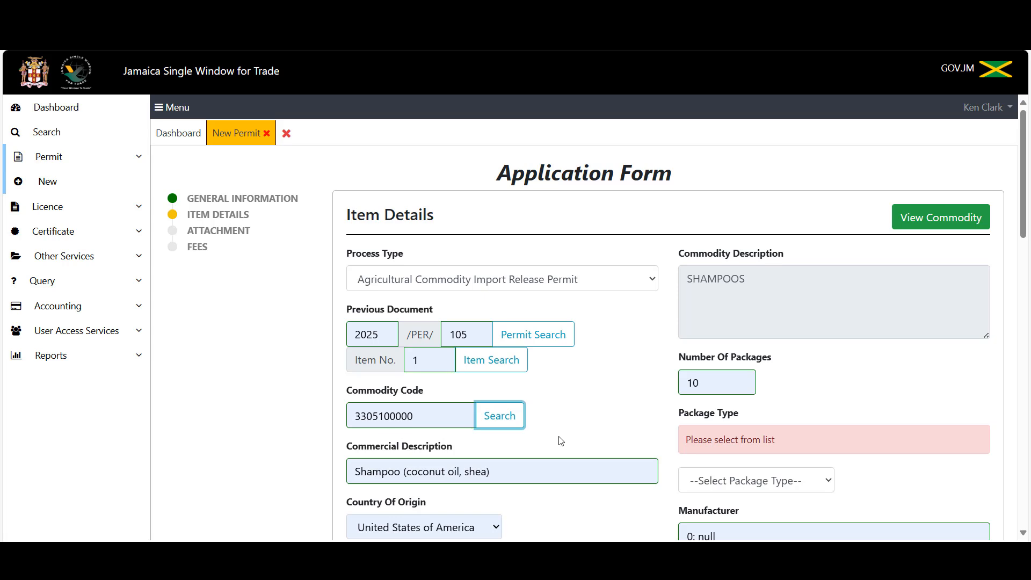
Change the item quantity from 1000 to 500.
scroll(593, 426, "down", 3)
scroll(593, 427, "down", 3)
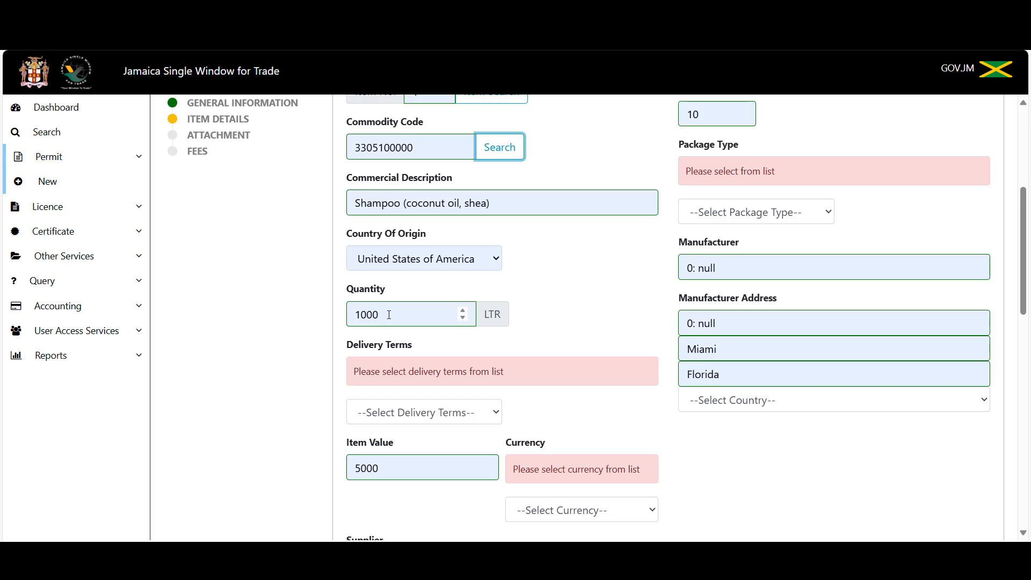
left_click(390, 315)
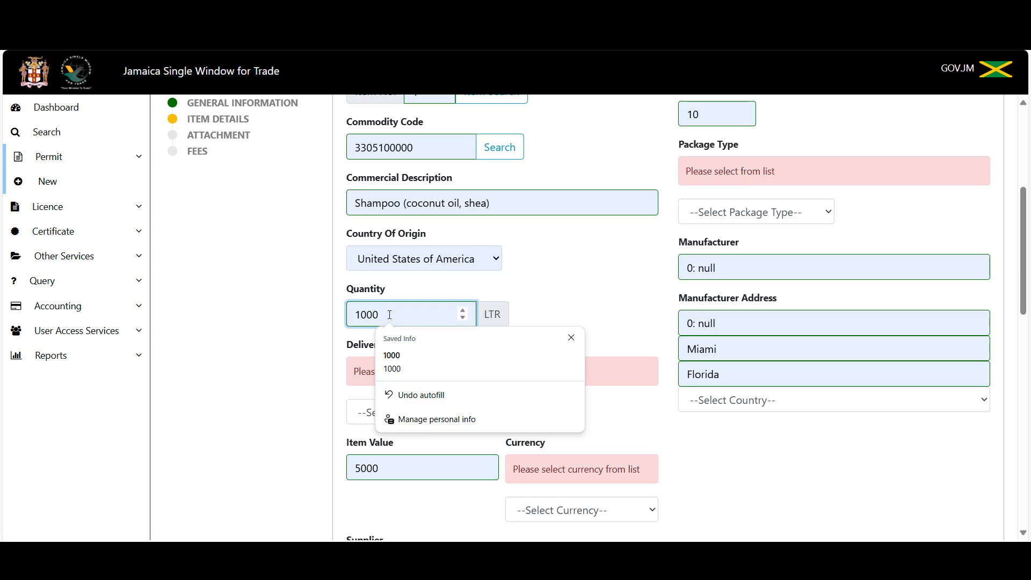
key("BackSpace")
key("BackSpace")
key("BackSpace")
key("BackSpace")
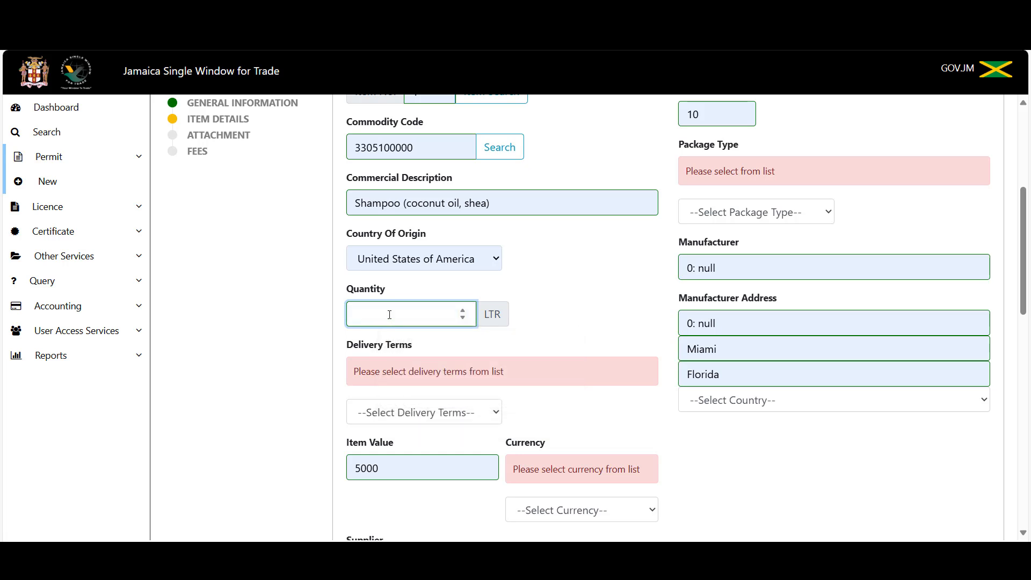
type("500")
key("Tab")
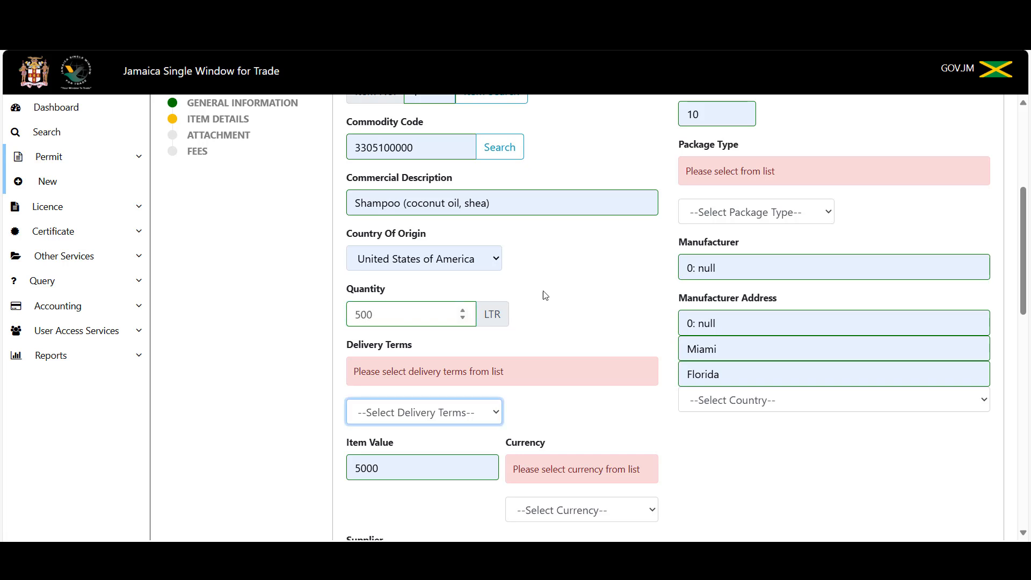
Set the number of packages to 5 with Box as package type.
scroll(736, 160, "up", 1)
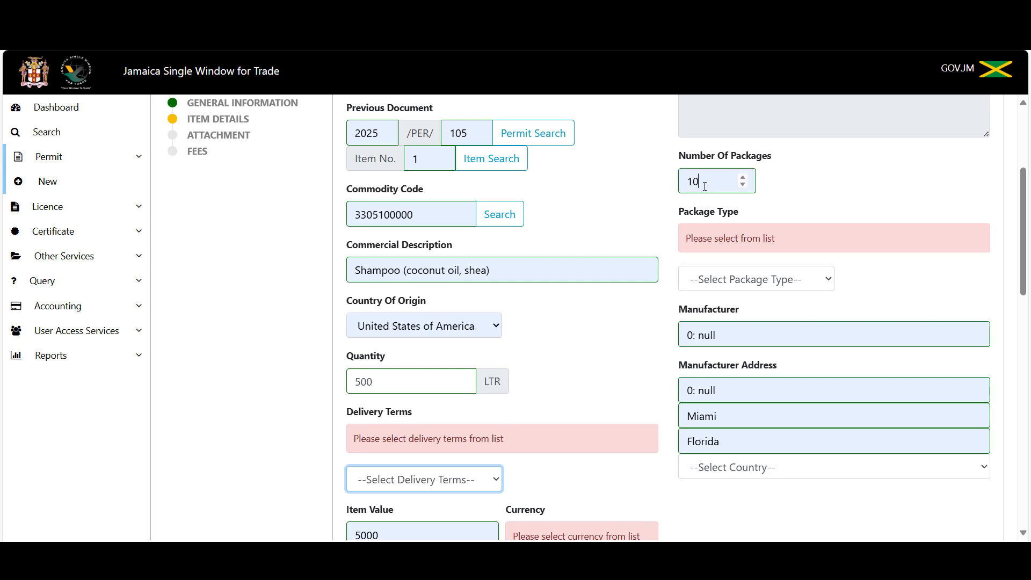
left_click(705, 186)
key("BackSpace")
key("BackSpace")
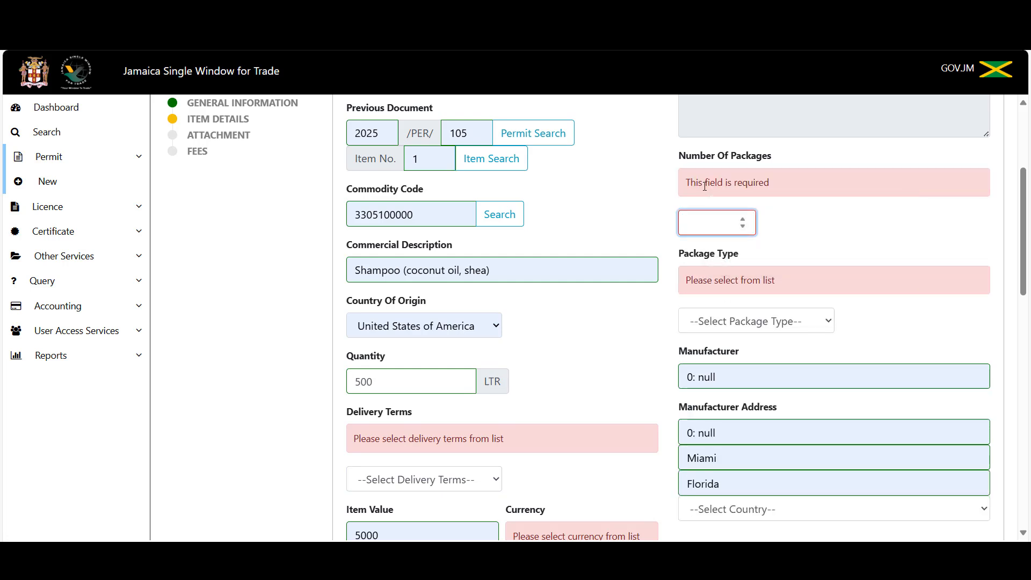
type("5")
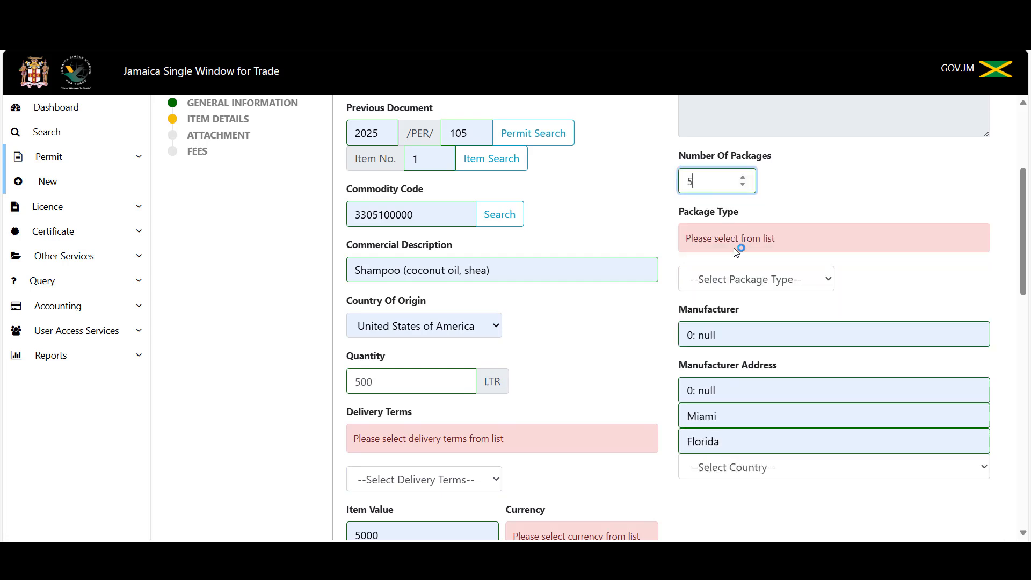
left_click(732, 284)
key("b")
key("o")
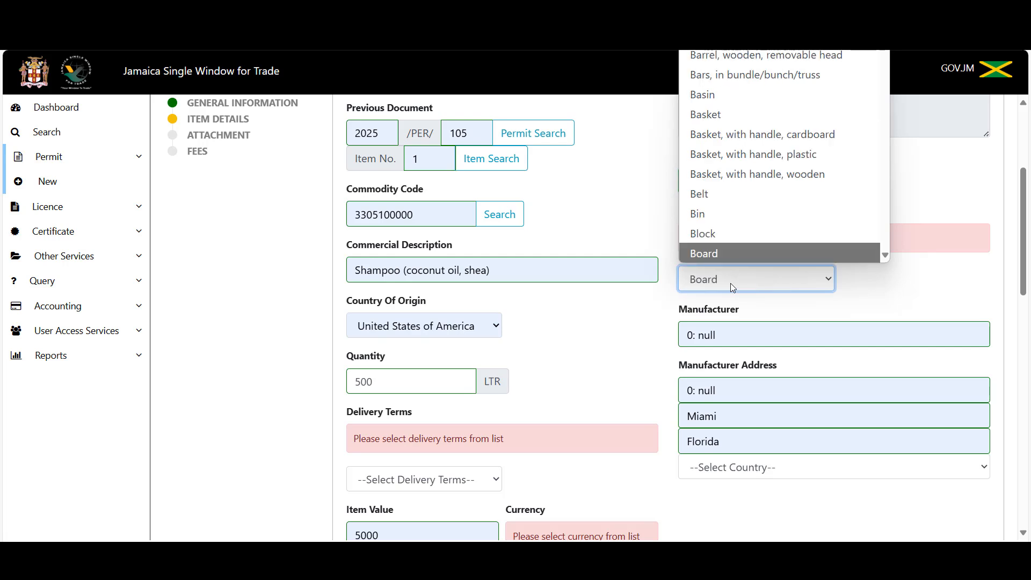
type("box")
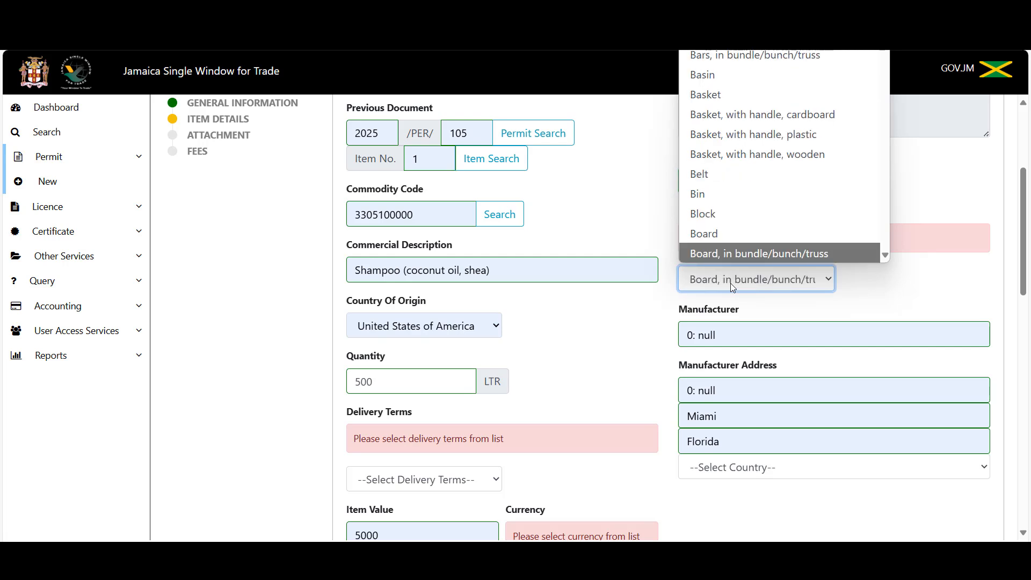
key("Return")
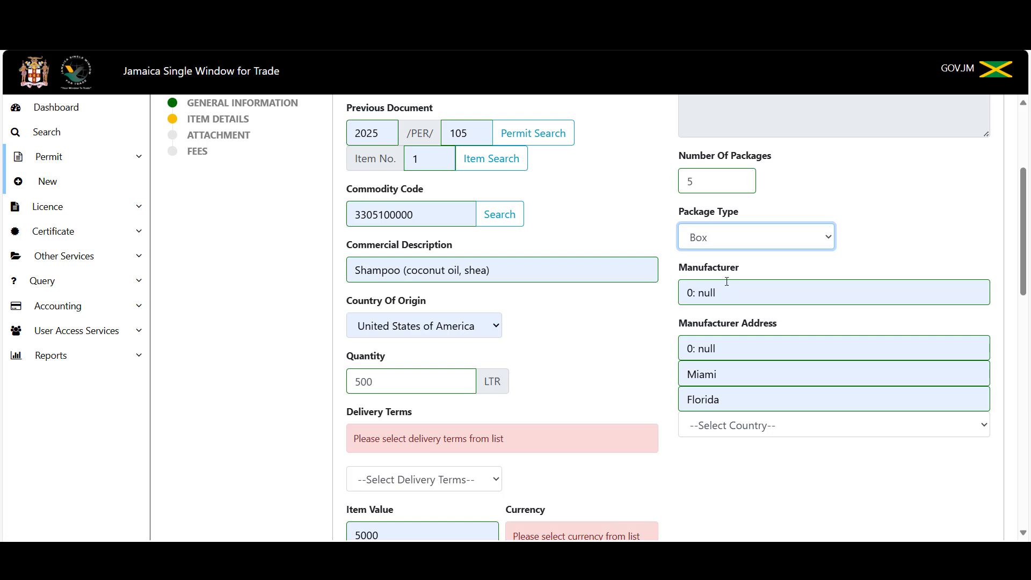
scroll(602, 309, "down", 5)
Set delivery terms to Free on board and currency to USD.
left_click(489, 215)
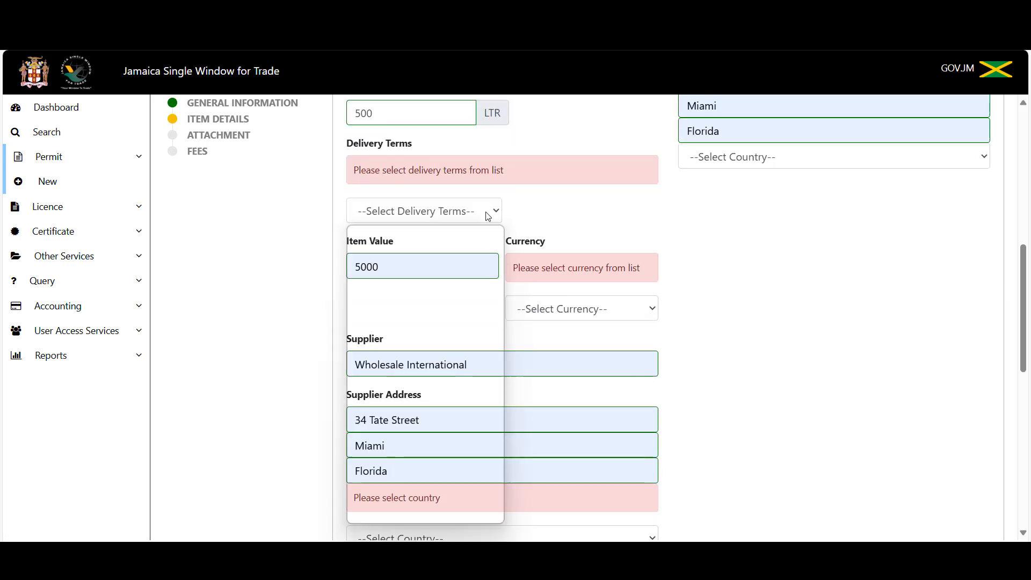
type("f")
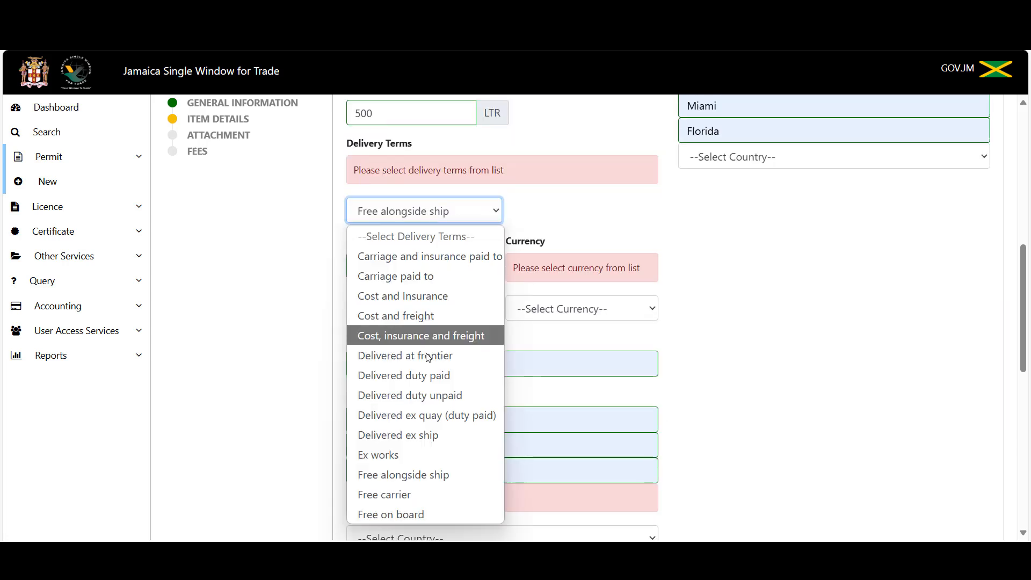
left_click(444, 513)
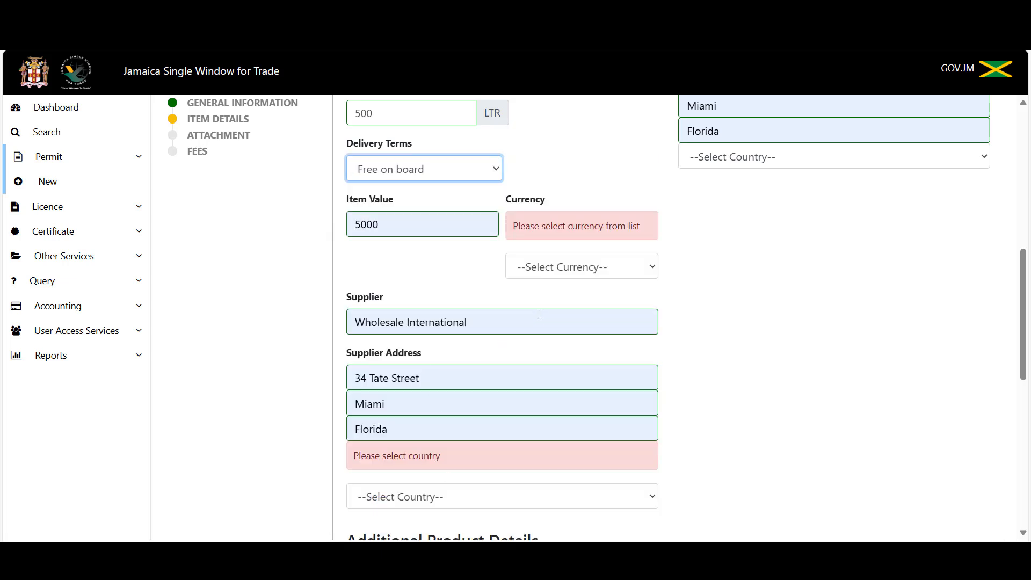
left_click(570, 269)
type("us")
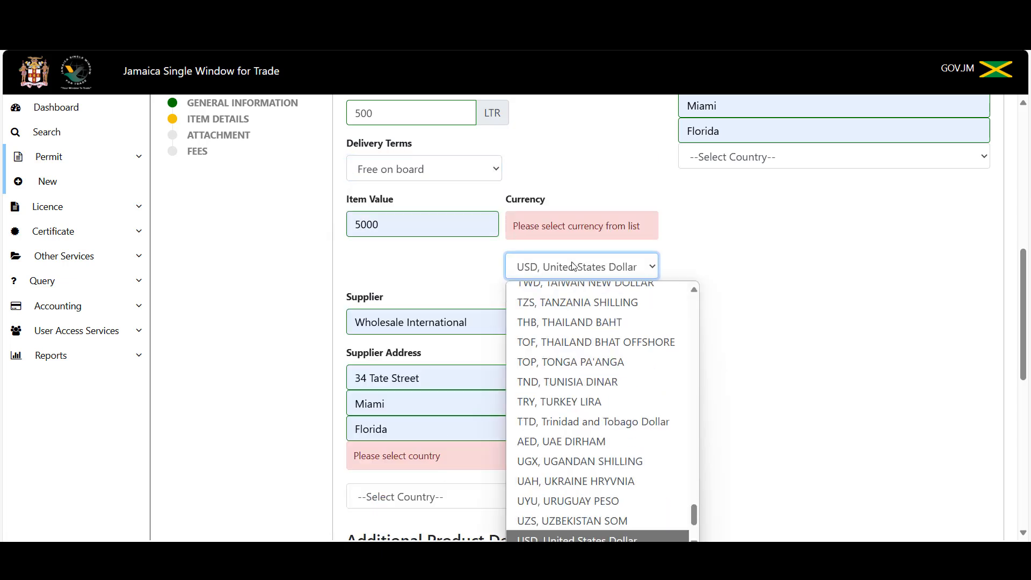
key("Return")
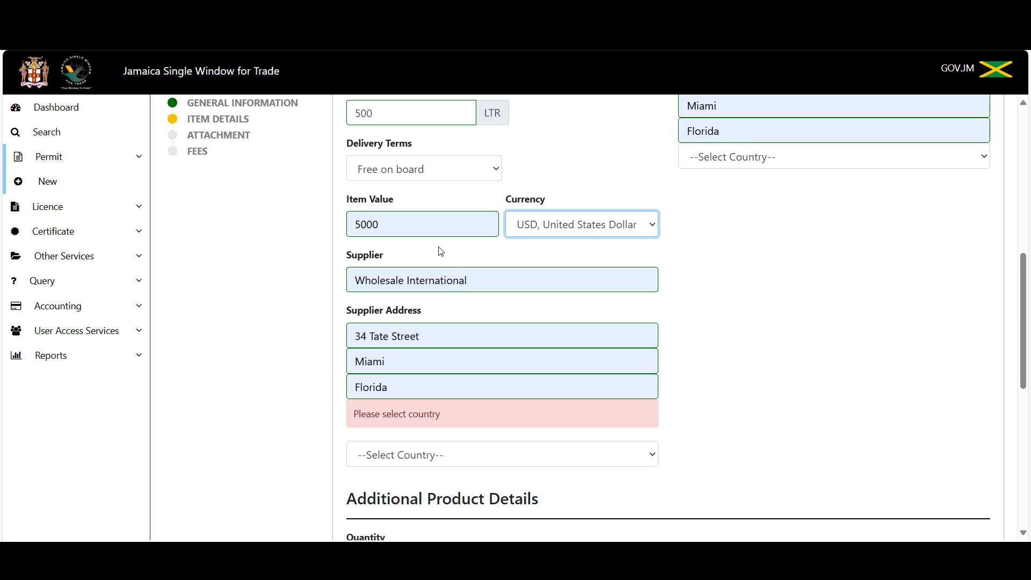
Change the item value from 5000 to 1500.
left_click(396, 225)
key("BackSpace")
key("BackSpace")
key("BackSpace")
key("BackSpace")
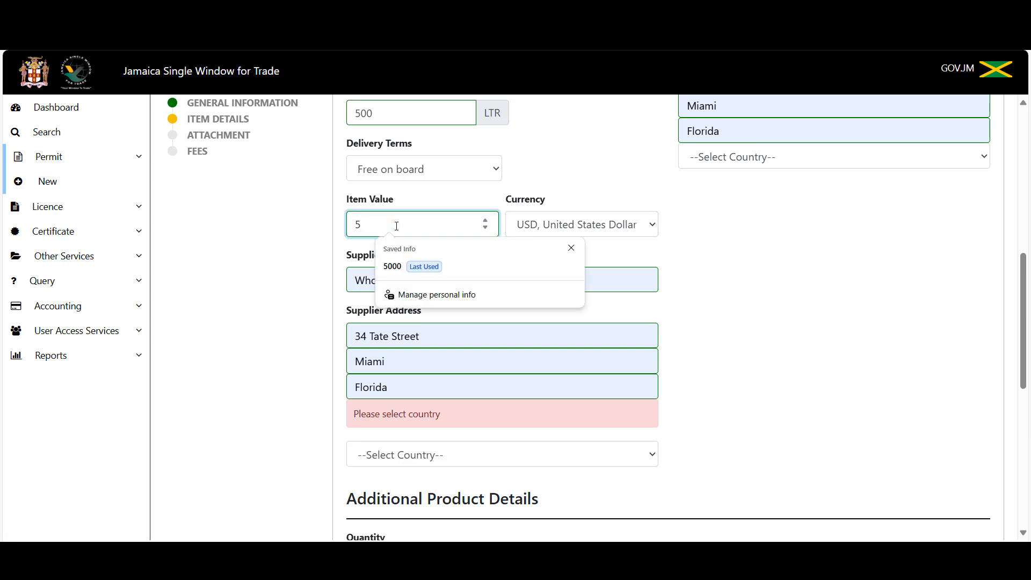
type("1500")
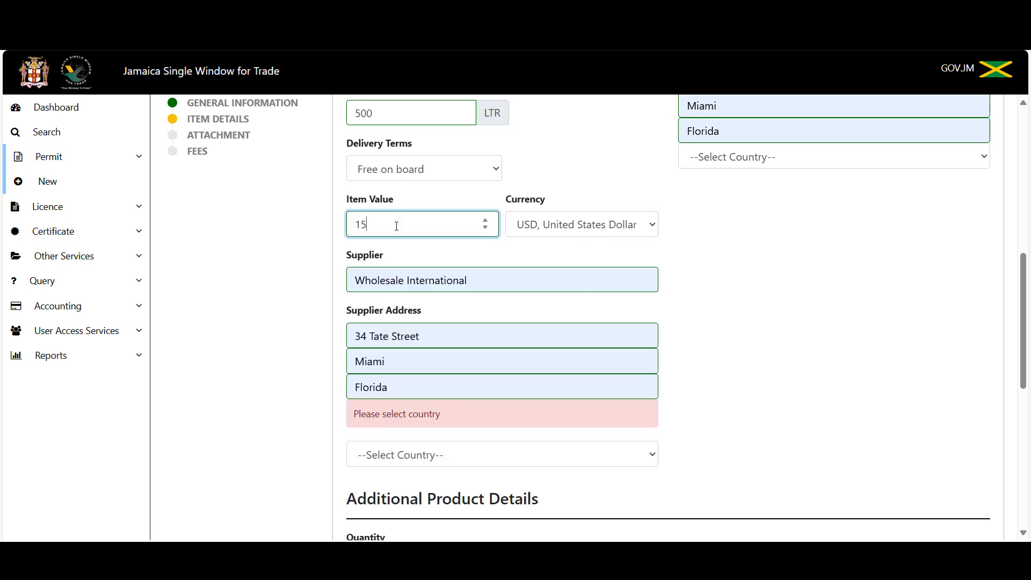
key("Tab")
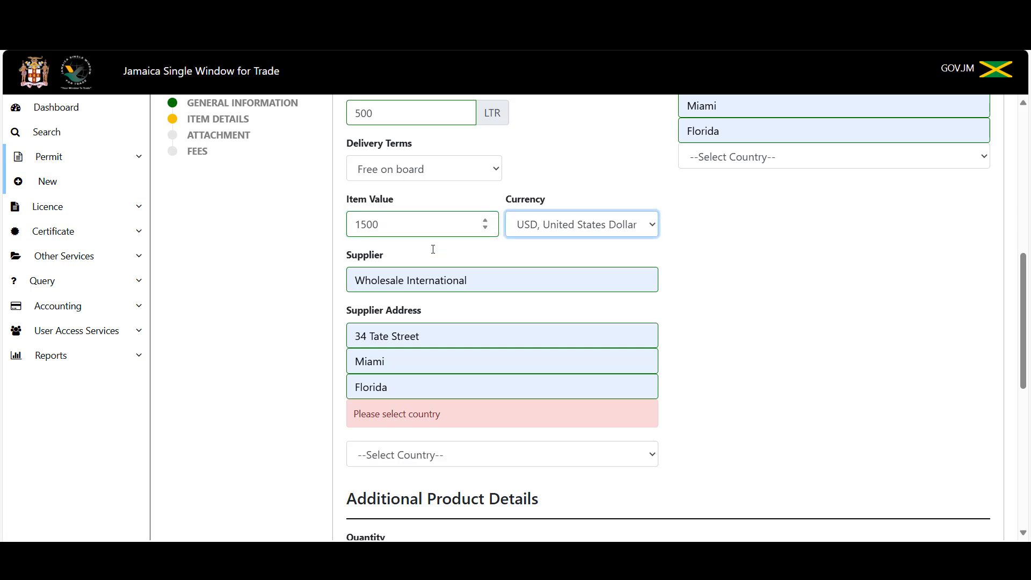
Choose United States of America as the supplier country.
left_click(463, 451)
key("u")
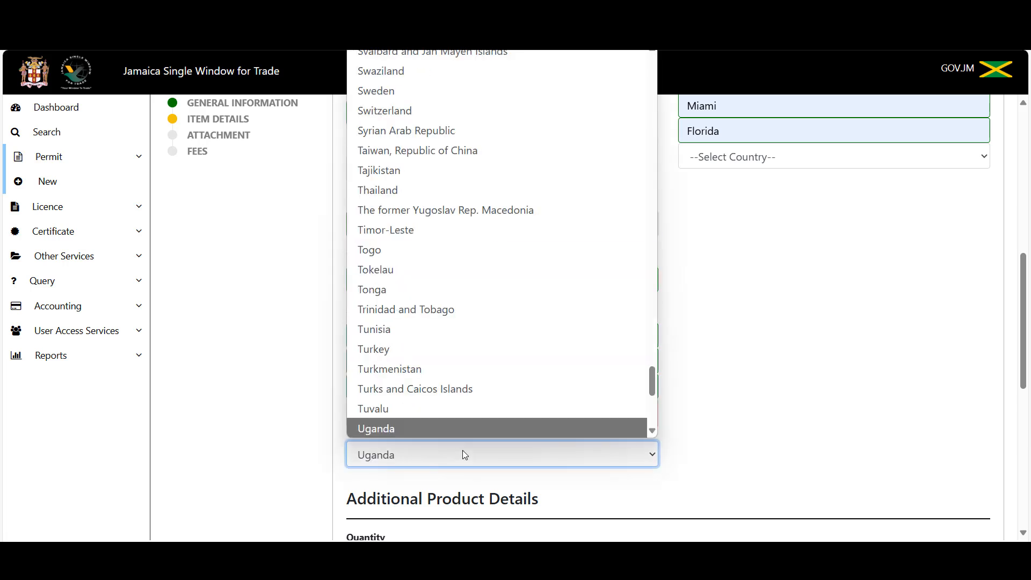
key("n")
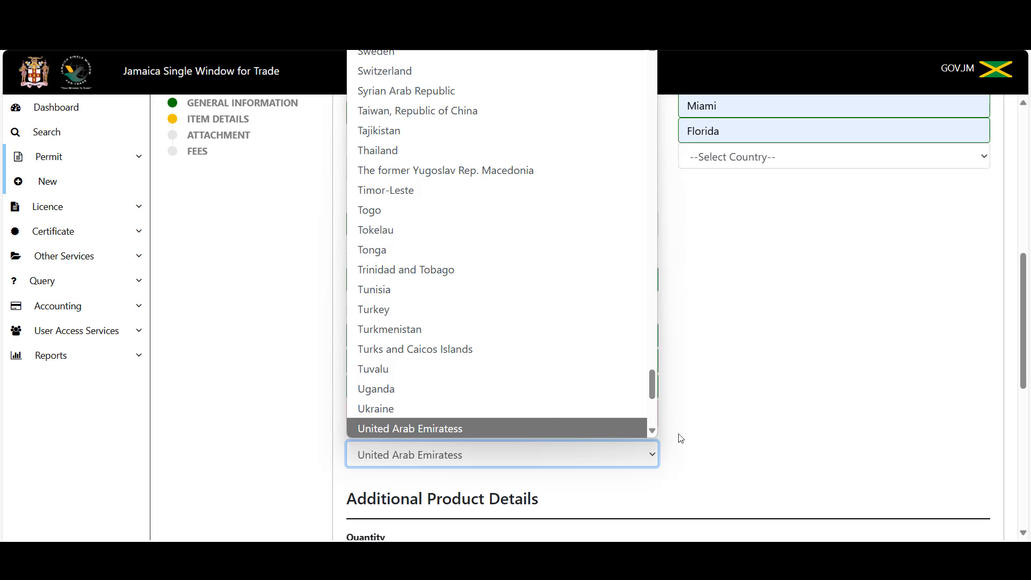
left_click(651, 432)
left_click(652, 432)
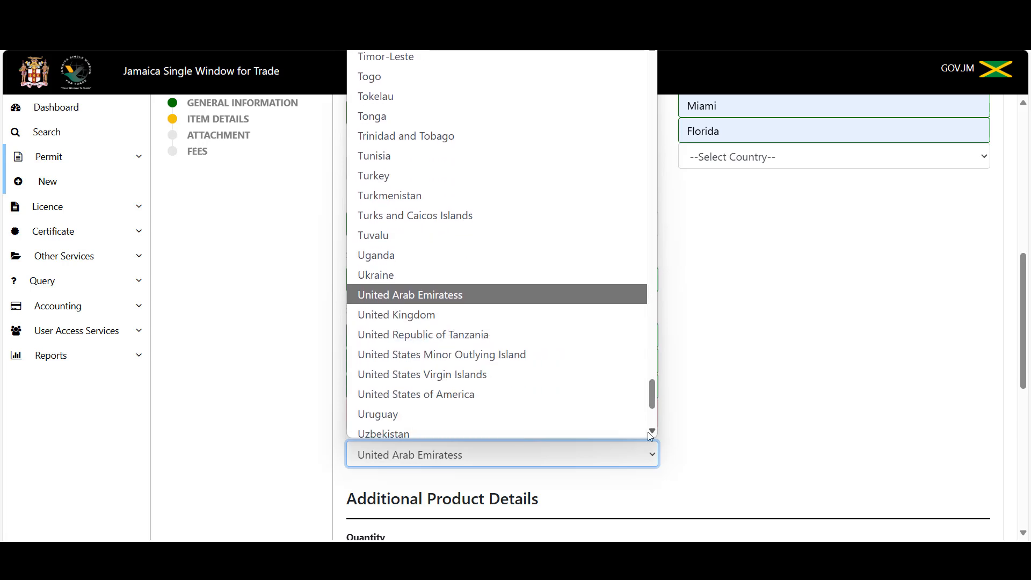
left_click(531, 391)
scroll(808, 367, "down", 1)
scroll(814, 363, "up", 6)
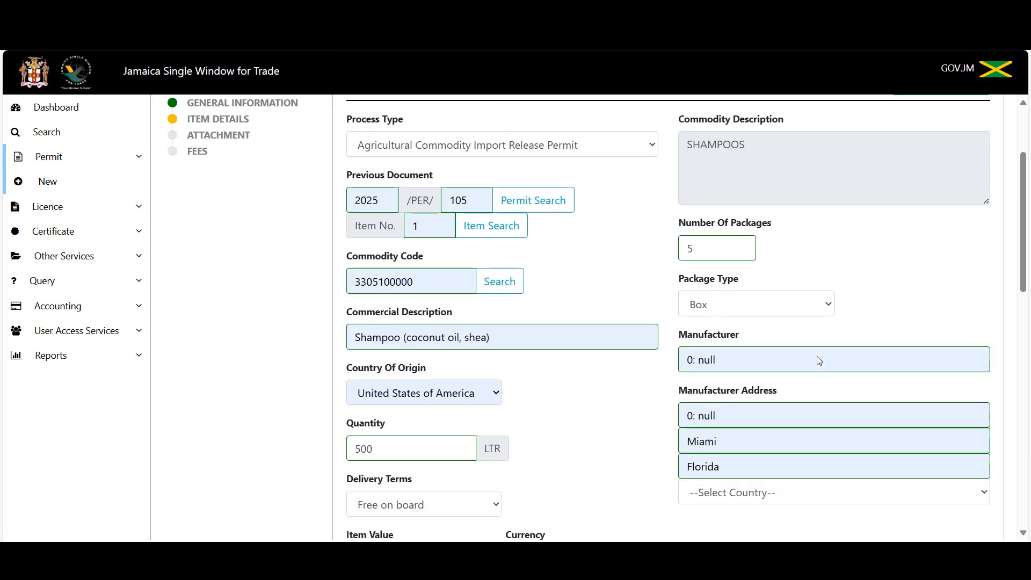
Blank out the autofilled Florida state, Miami city, and 0: null manufacturer name and address.
left_click(795, 473)
key("BackSpace")
key("BackSpace")
key("BackSpace")
key("BackSpace")
key("BackSpace")
key("BackSpace")
key("BackSpace")
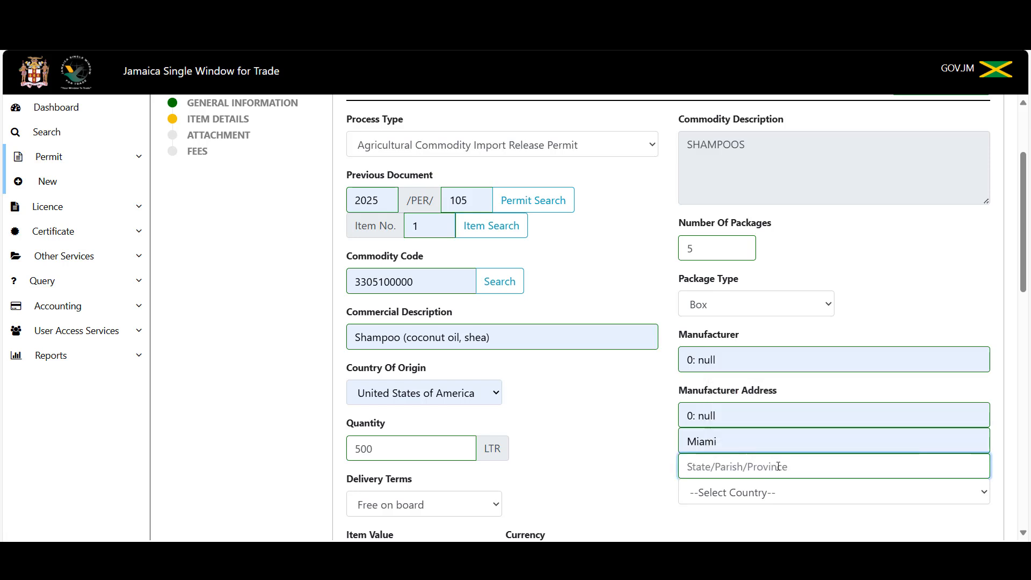
left_click(745, 440)
key("BackSpace")
key("BackSpace")
key("BackSpace")
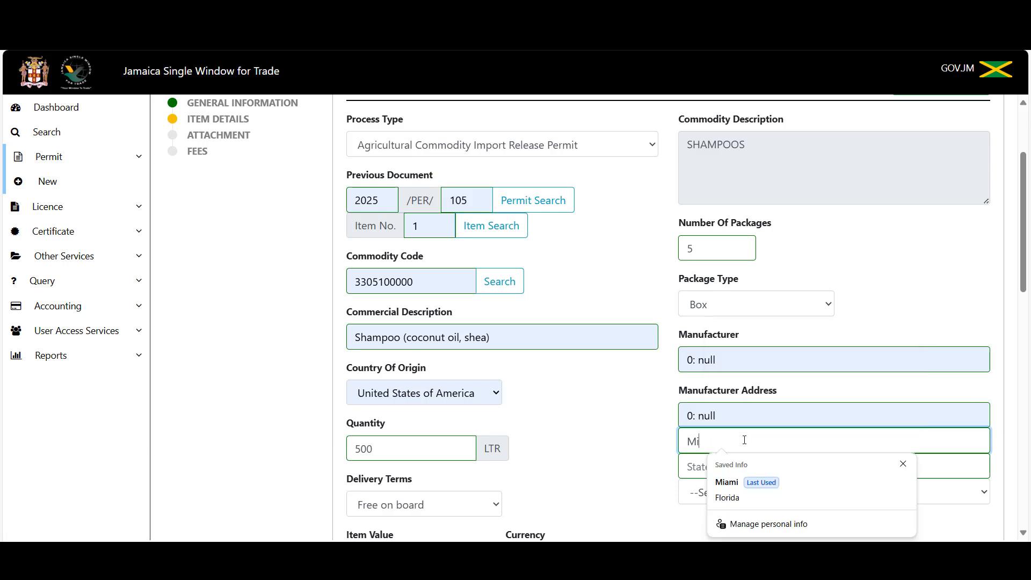
key("BackSpace")
key("BackSpace")
left_click(736, 417)
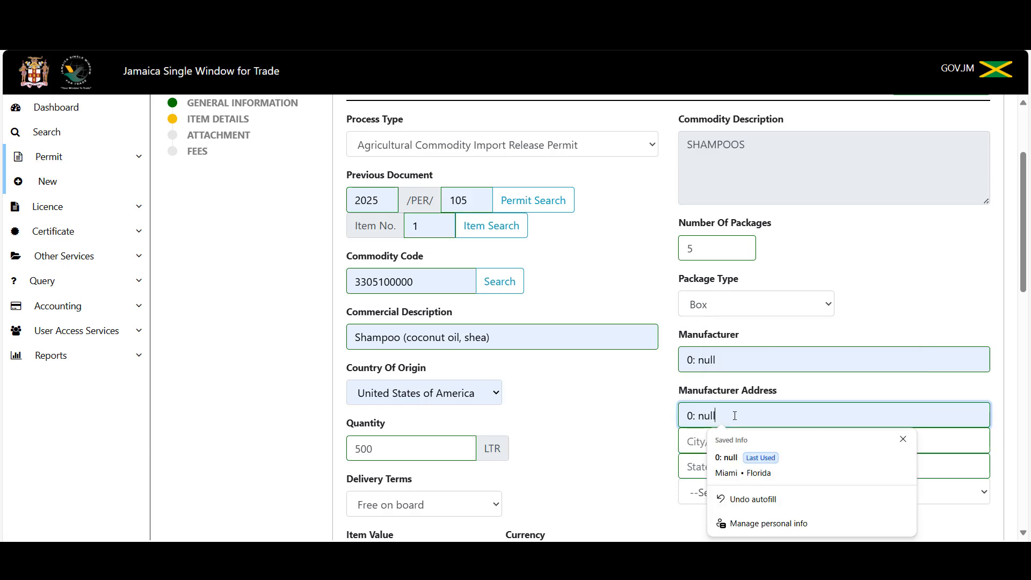
key("BackSpace")
key("BackSpace")
key("BackSpace")
key("BackSpace")
key("BackSpace")
key("BackSpace")
key("BackSpace")
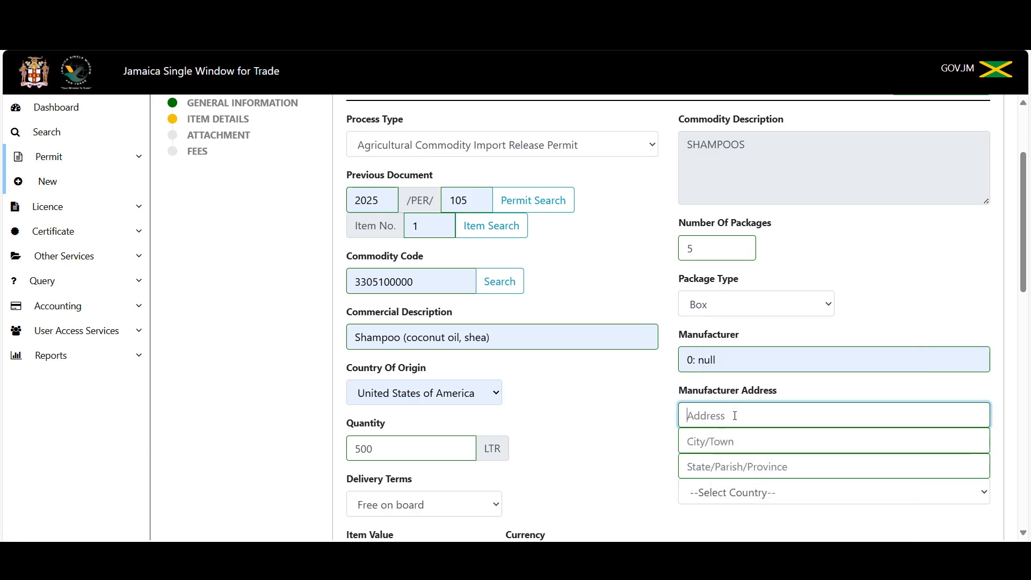
left_click(723, 356)
key("BackSpace")
key("BackSpace")
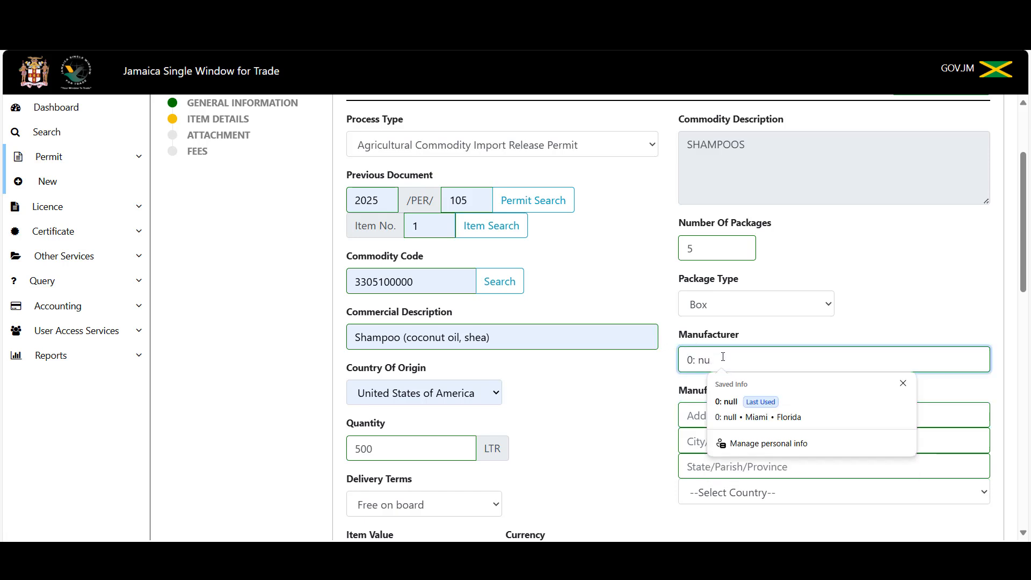
key("BackSpace")
key("BackSpace")
key("Tab")
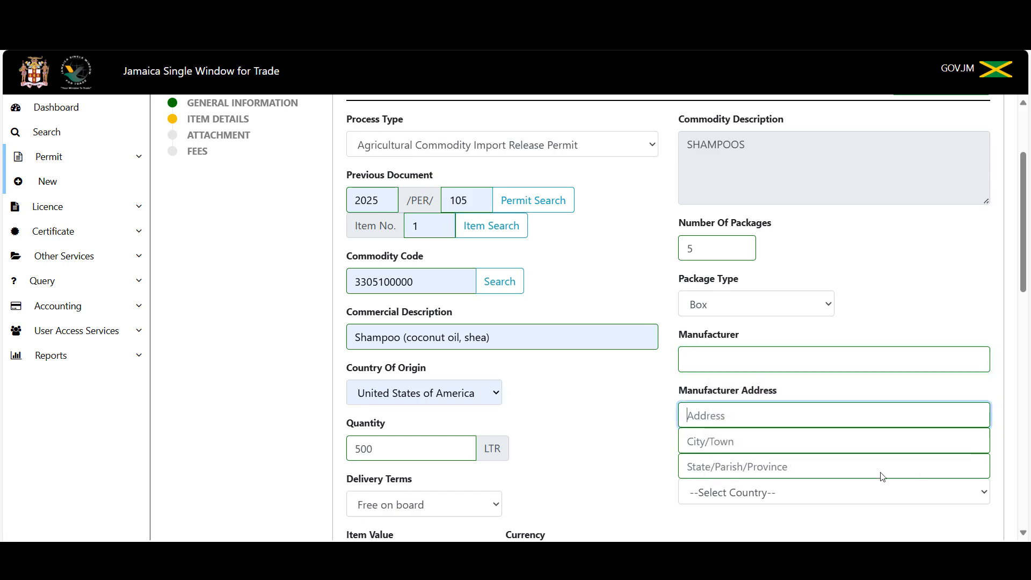
scroll(859, 317, "down", 6)
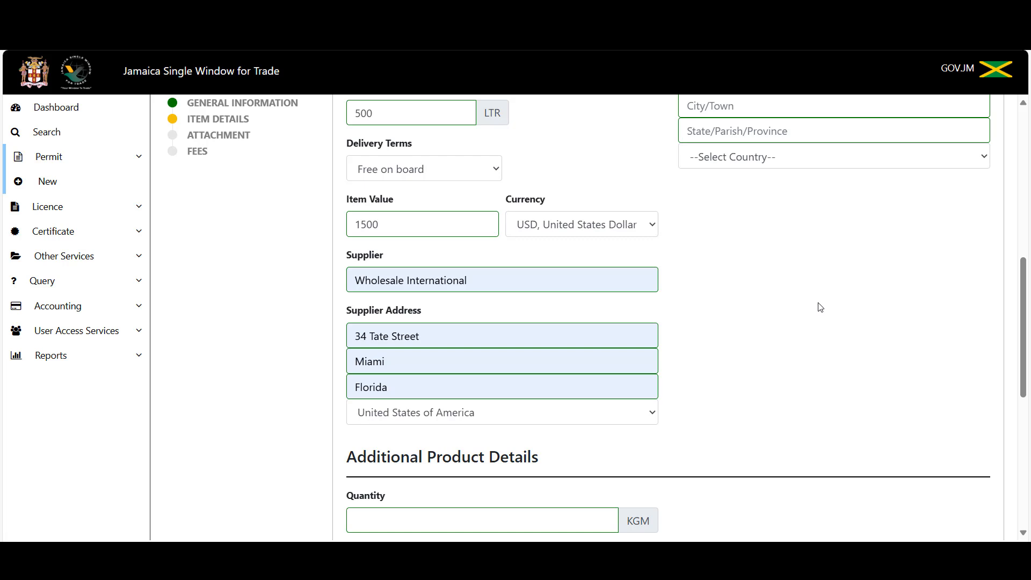
Enter quantity 500 with Other Edible Oil at 100%, then add the shampoo commodity.
scroll(821, 308, "down", 4)
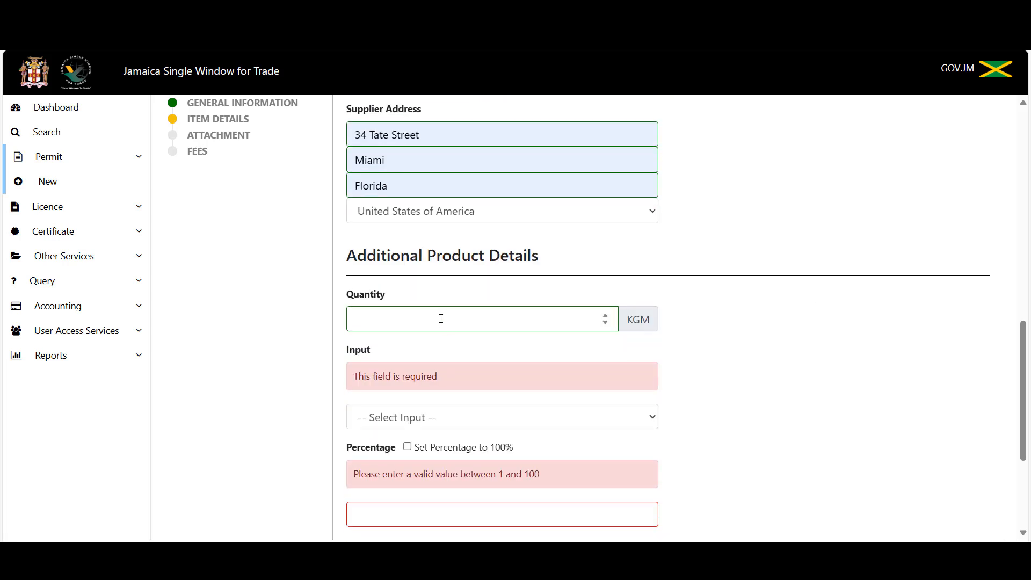
scroll(441, 318, "up", 5)
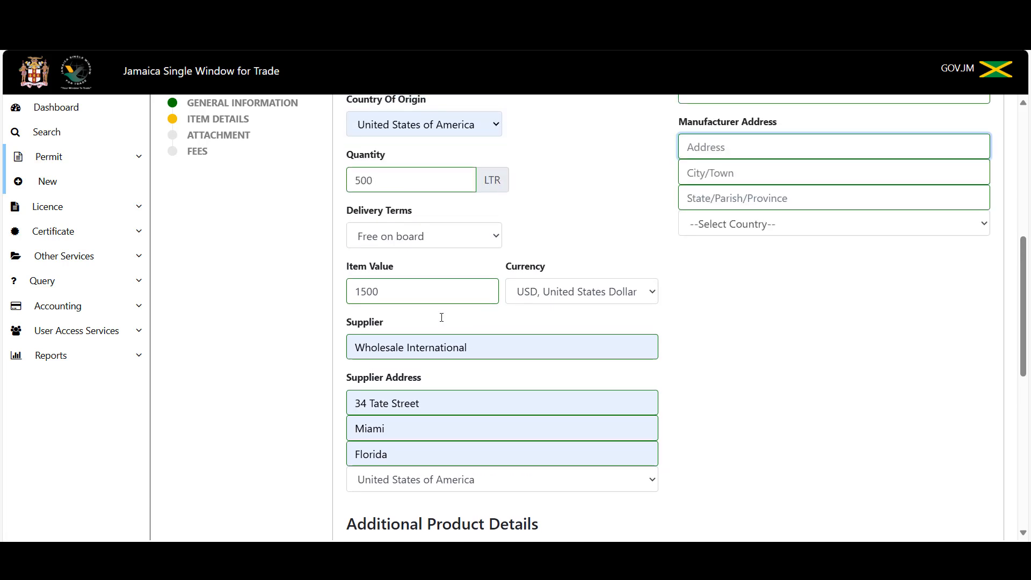
scroll(442, 318, "down", 6)
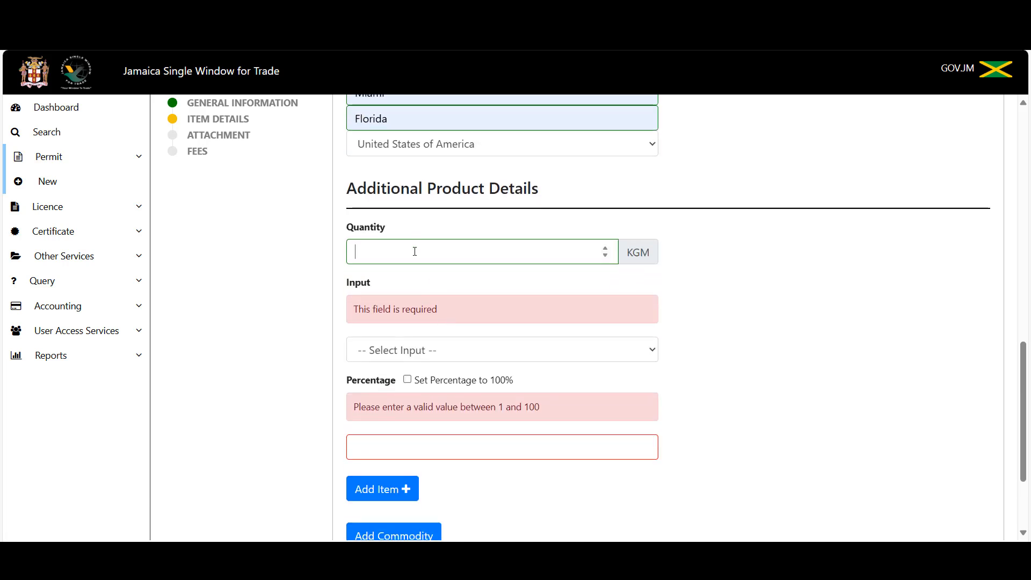
left_click(416, 252)
type("500")
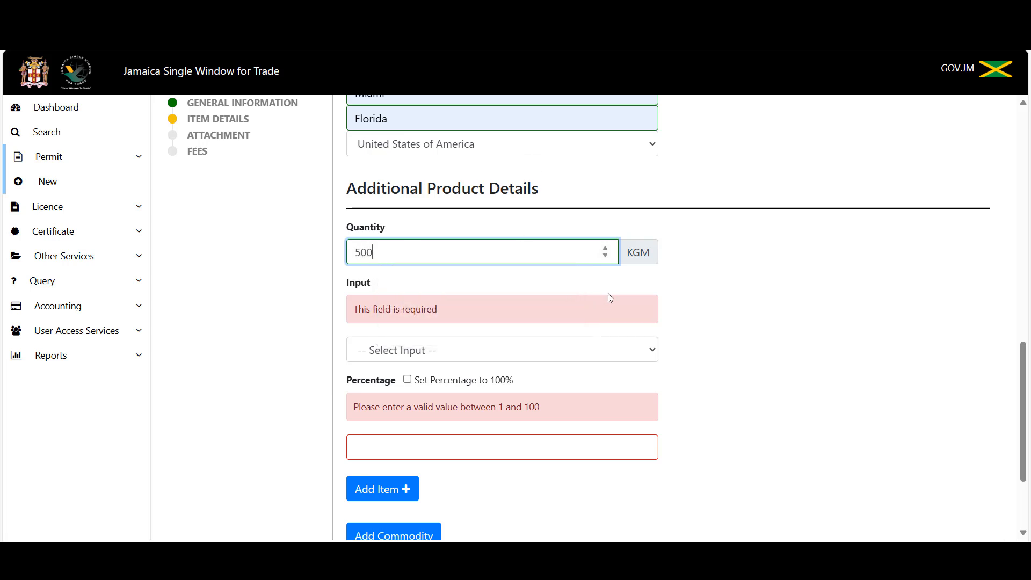
left_click(419, 352)
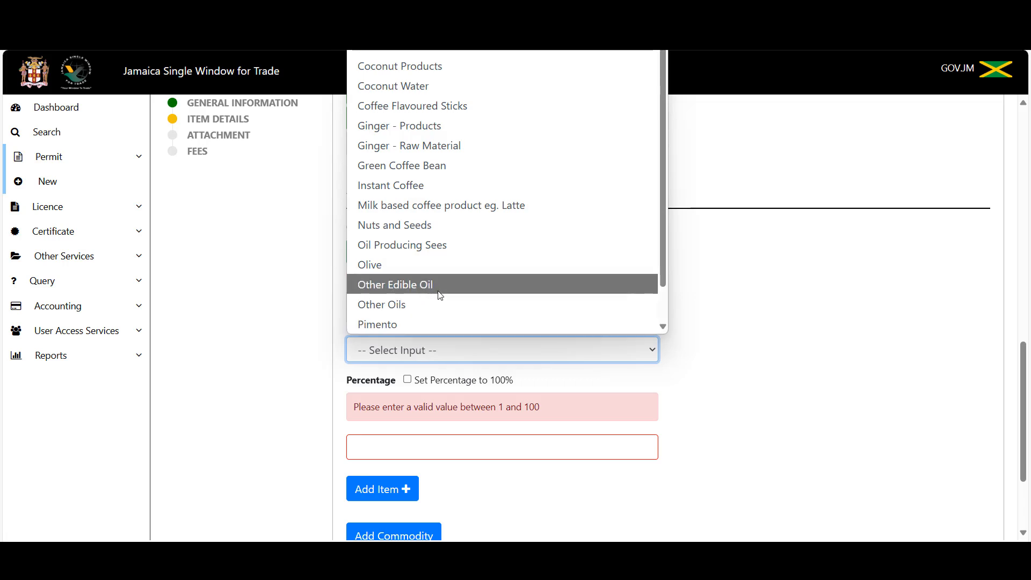
left_click(459, 286)
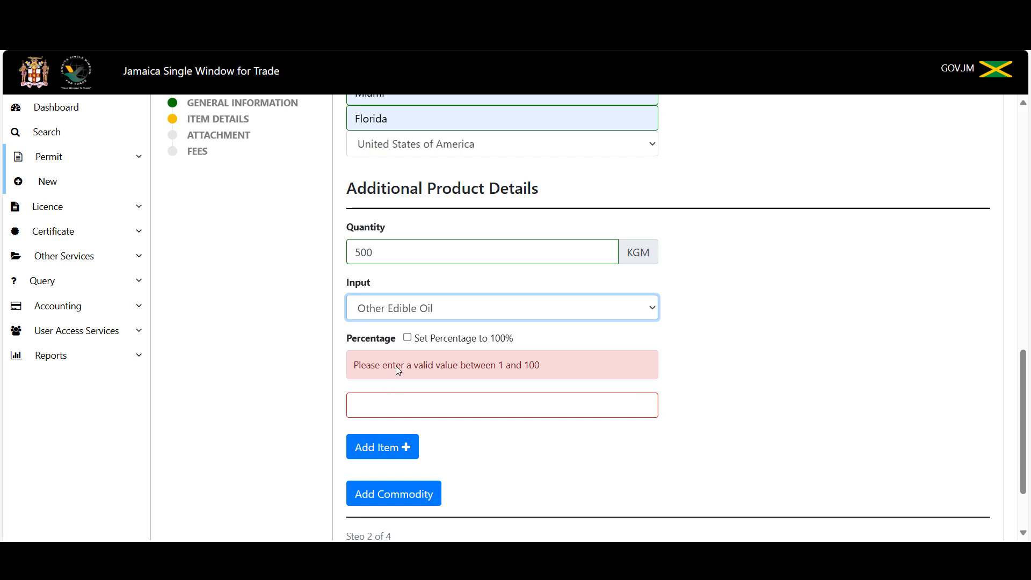
left_click(408, 338)
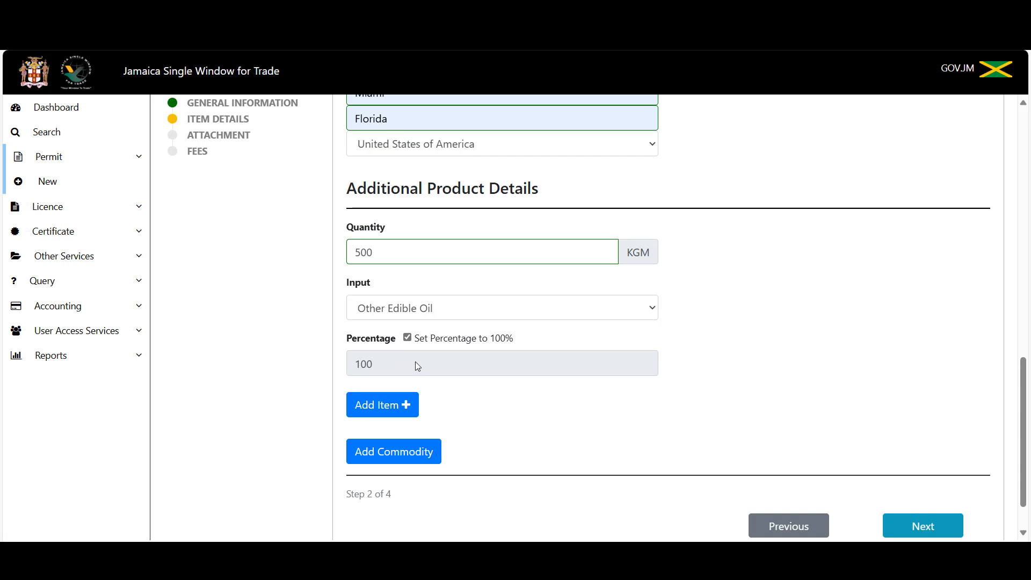
left_click(405, 463)
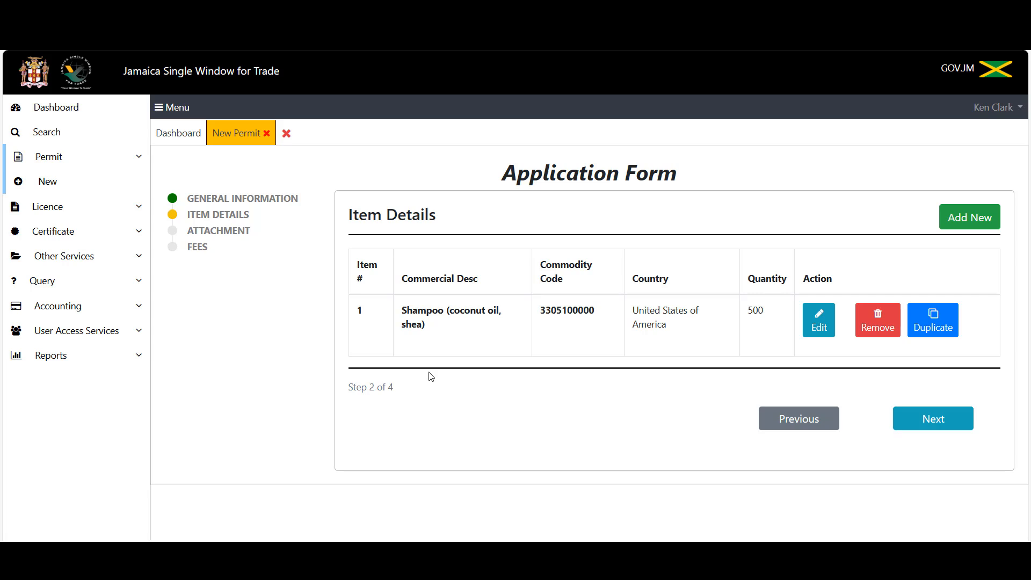
Advance to the attachments step and set the document type to Bill of Lading.
left_click(925, 426)
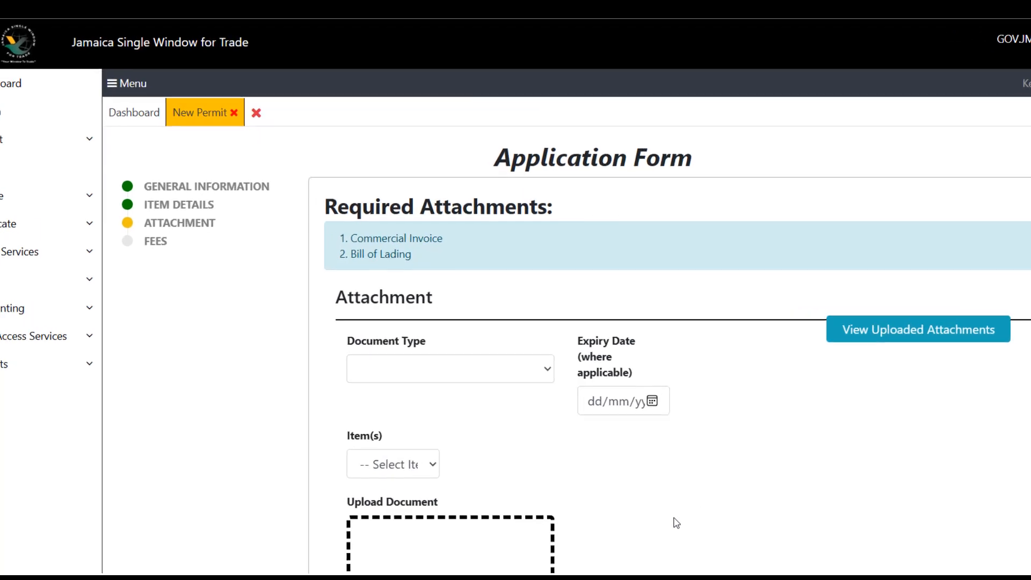
scroll(555, 363, "down", 2)
scroll(585, 406, "up", 2)
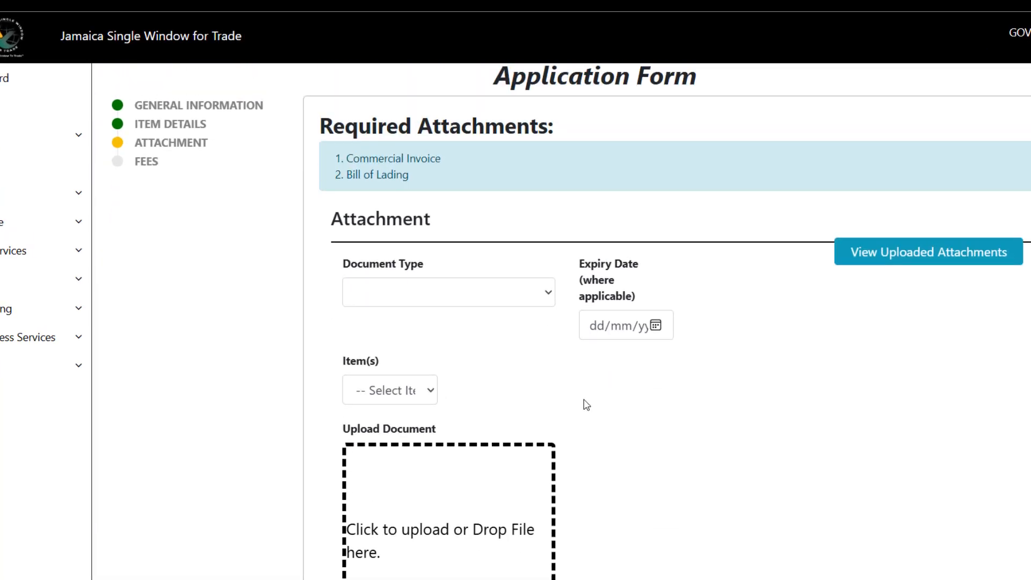
left_click(535, 296)
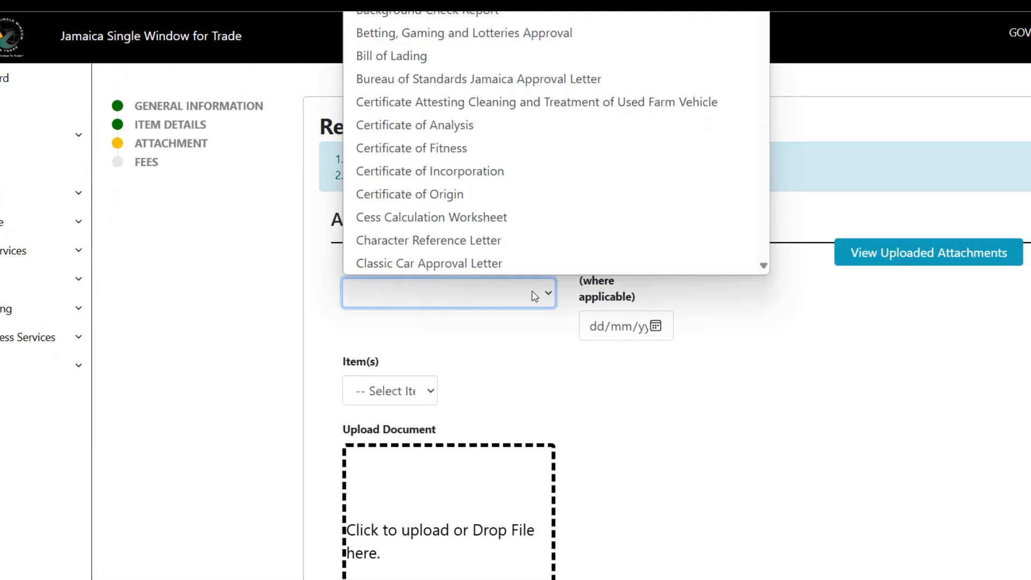
key("b")
key("i")
key("Return")
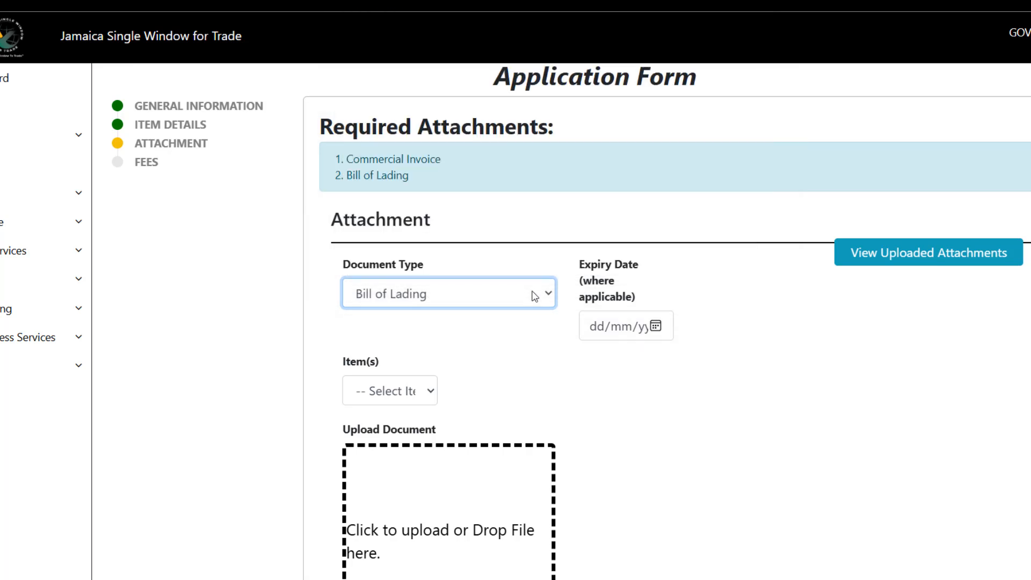
Upload BLANK PDF.pdf and add it as the Bill of Lading attachment.
left_click(457, 556)
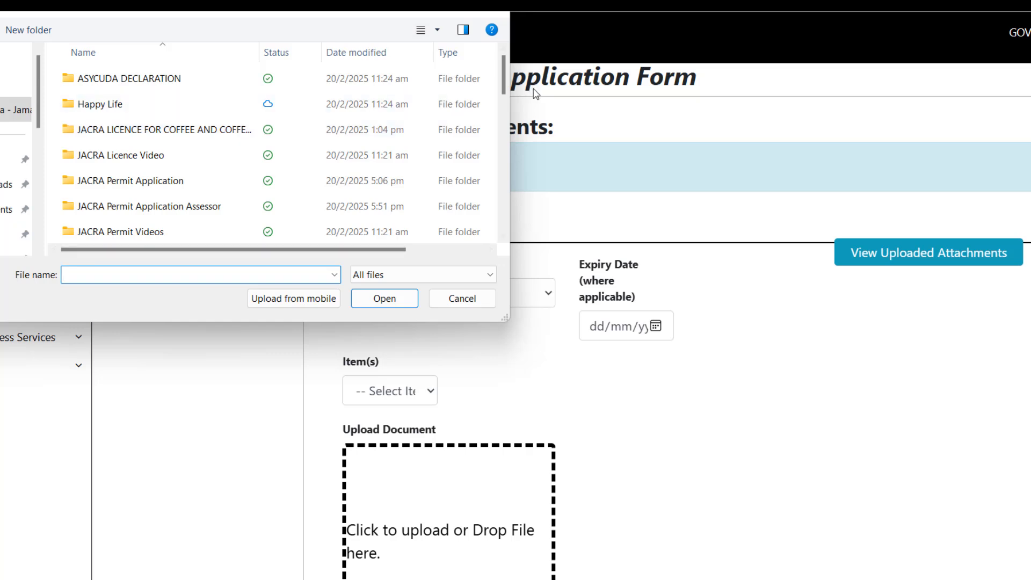
left_click_drag(504, 78, 504, 153)
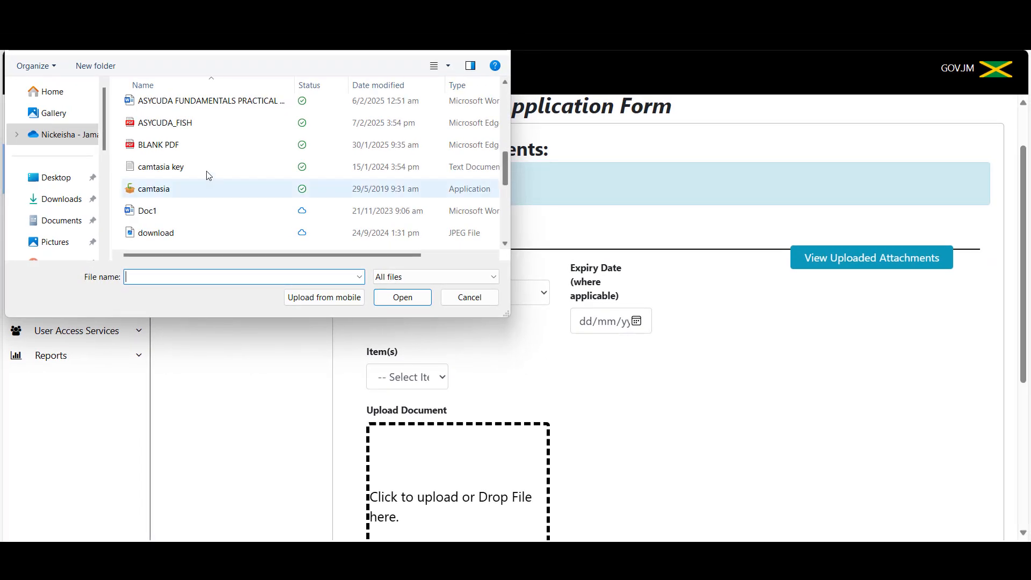
left_click(167, 144)
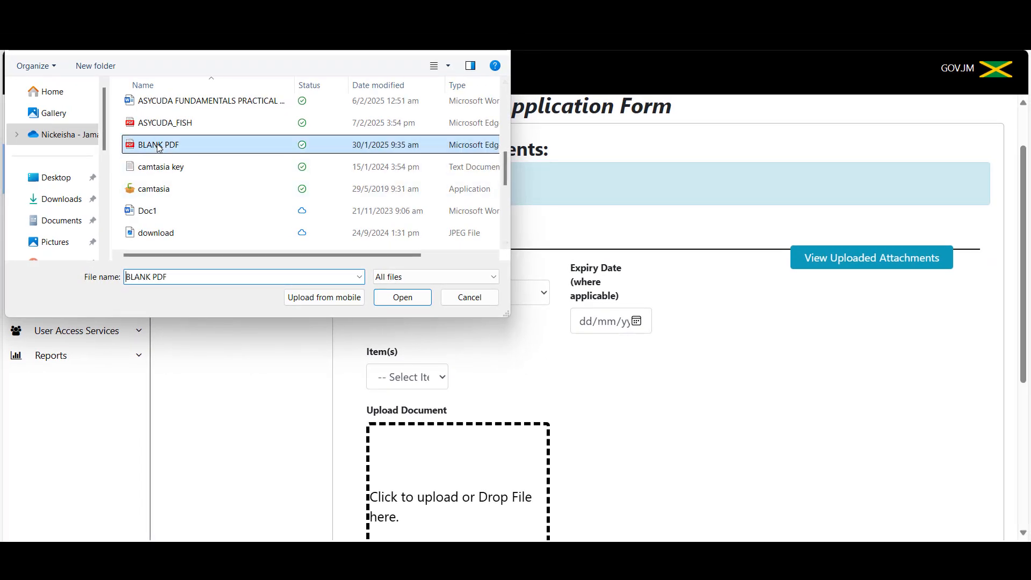
left_click(402, 297)
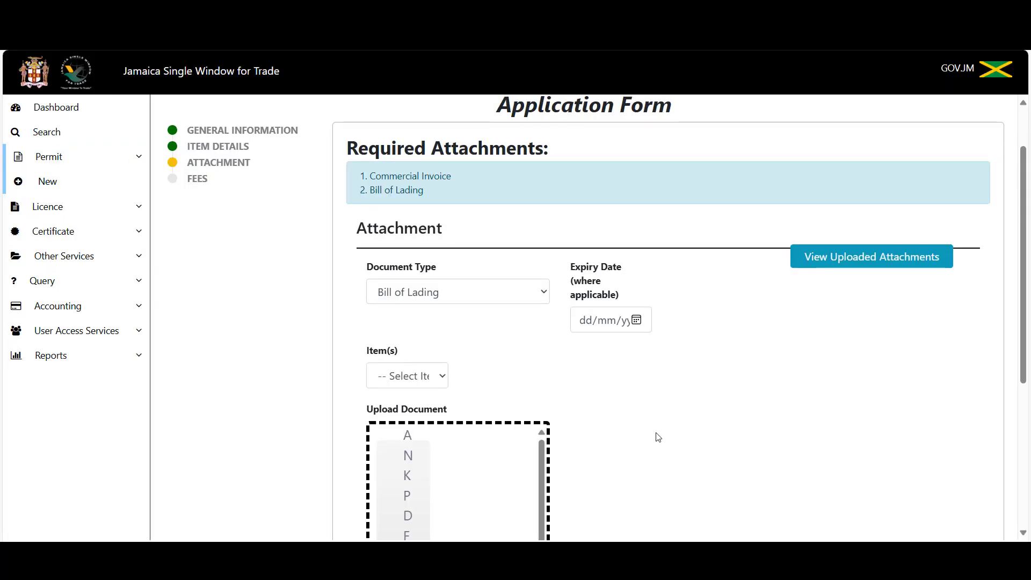
scroll(537, 408, "down", 5)
left_click(417, 378)
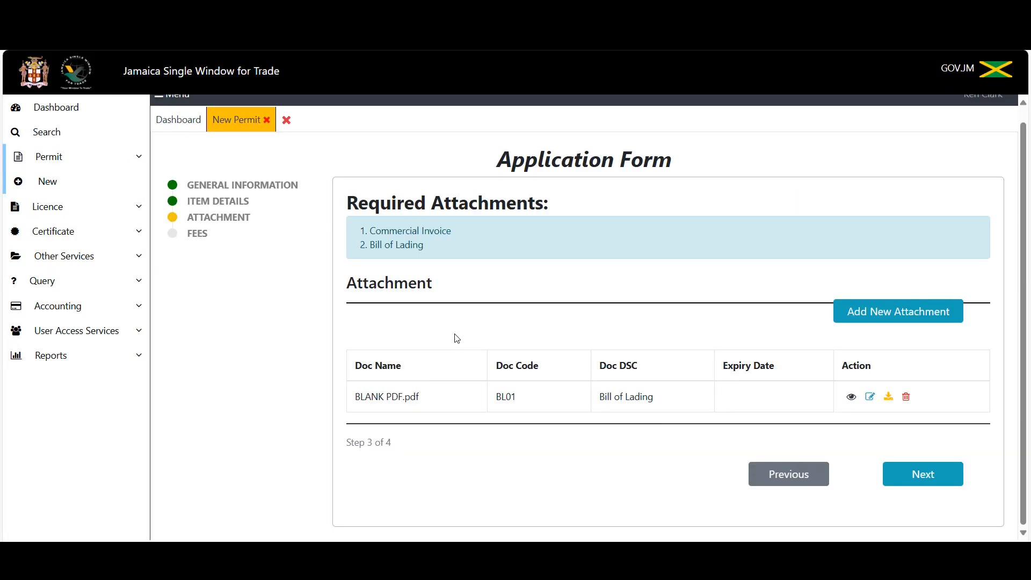
Add a second attachment, BLANK PDF.pdf, with document type Commercial Invoice (IV05).
left_click(875, 316)
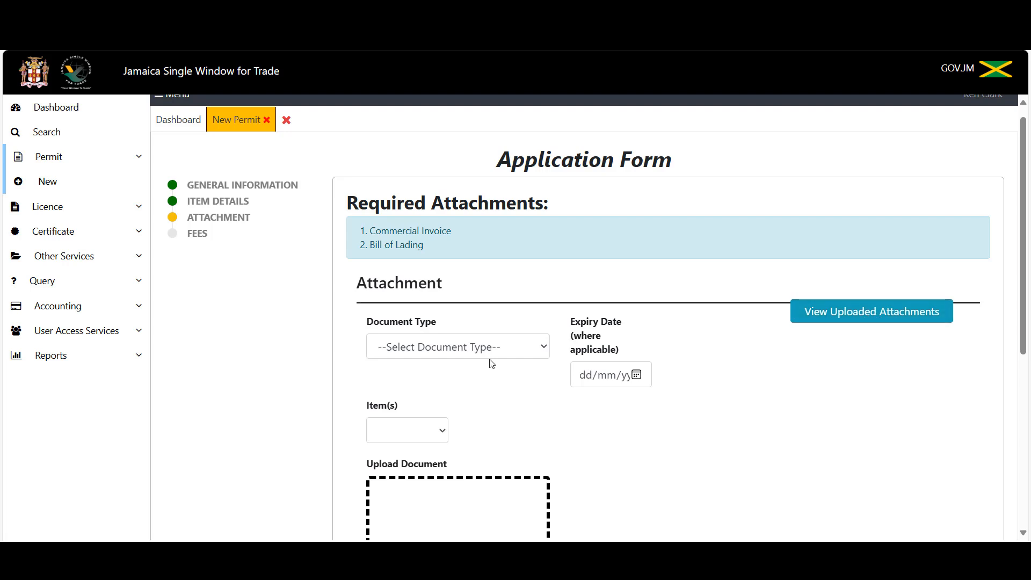
left_click(512, 349)
left_click(559, 476)
left_click(507, 348)
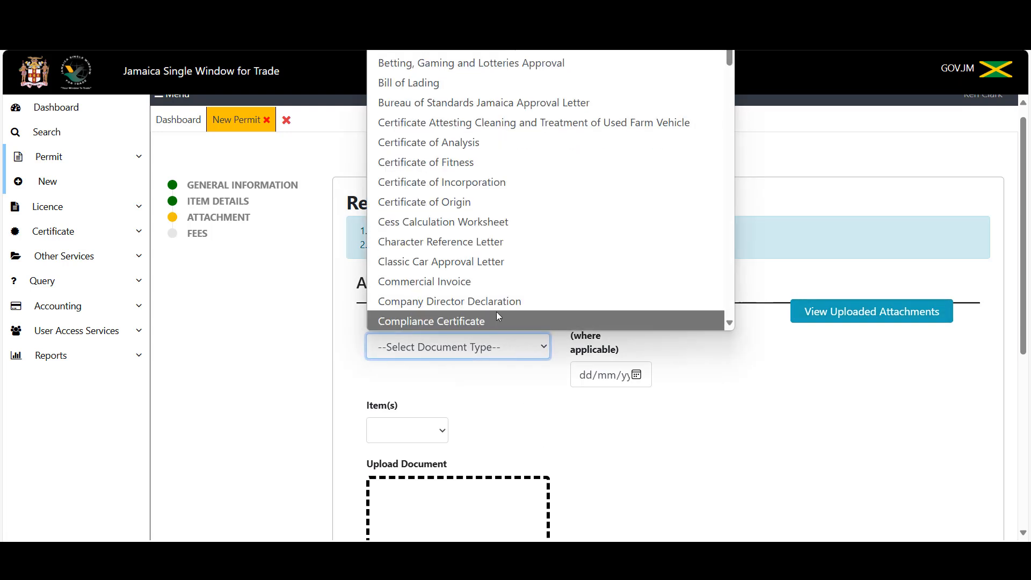
left_click(486, 288)
scroll(504, 408, "down", 4)
left_click(481, 396)
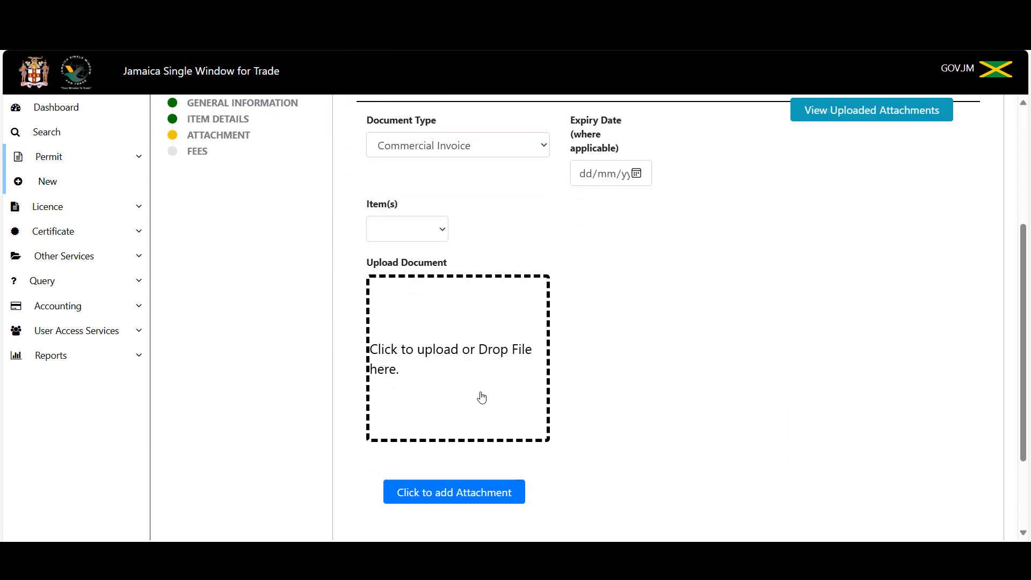
scroll(225, 227, "down", 8)
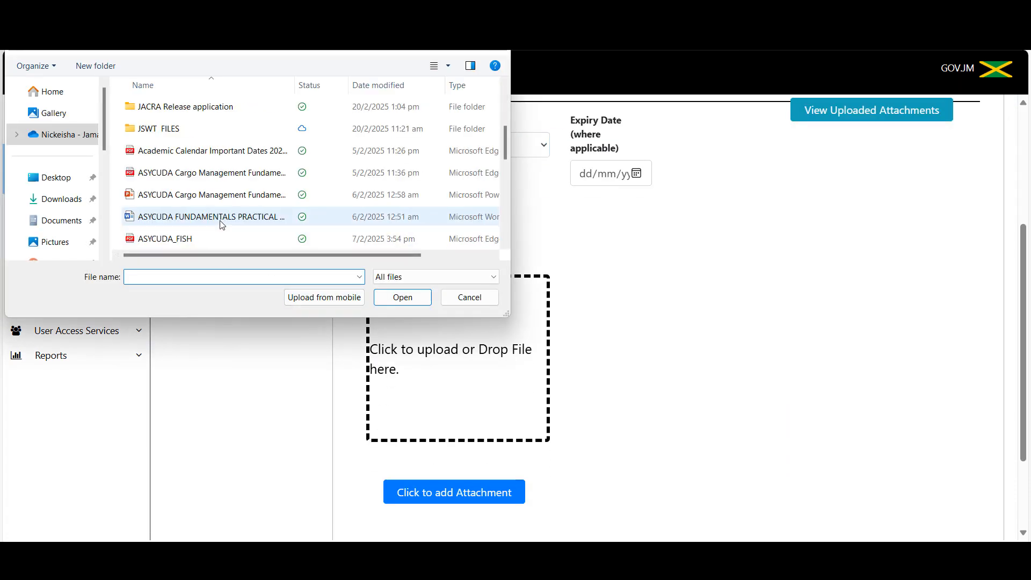
left_click(172, 131)
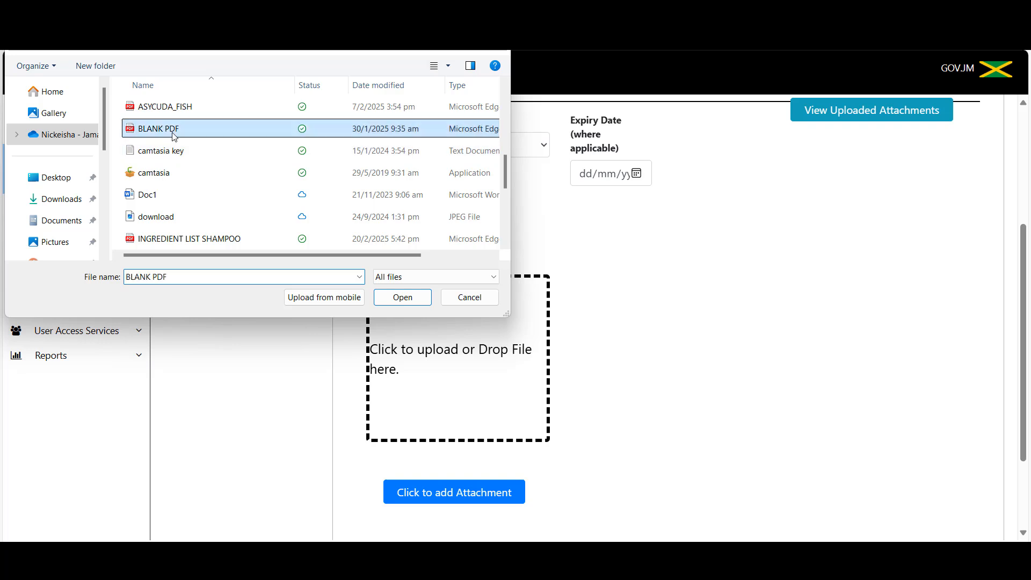
left_click(403, 295)
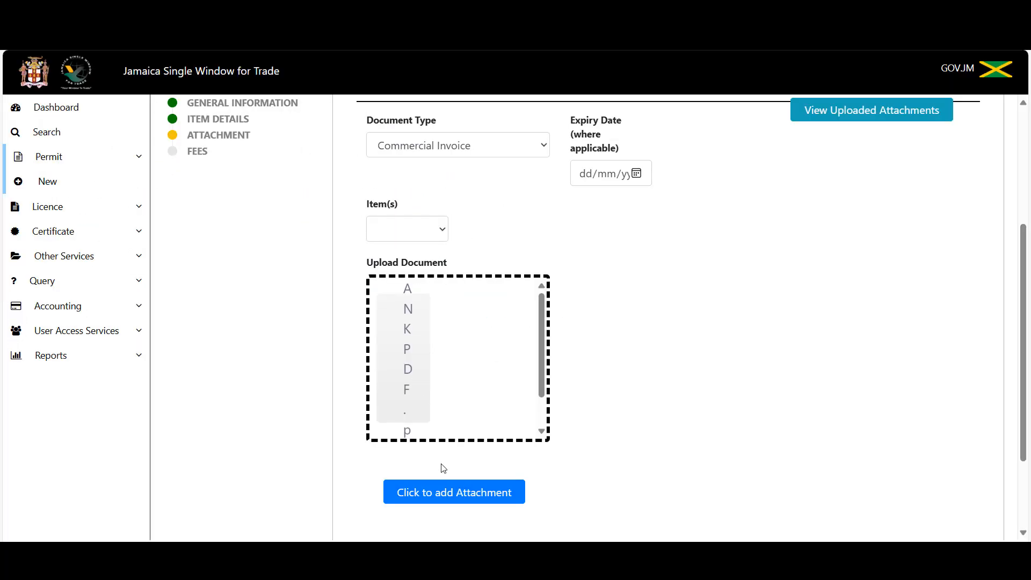
left_click(436, 492)
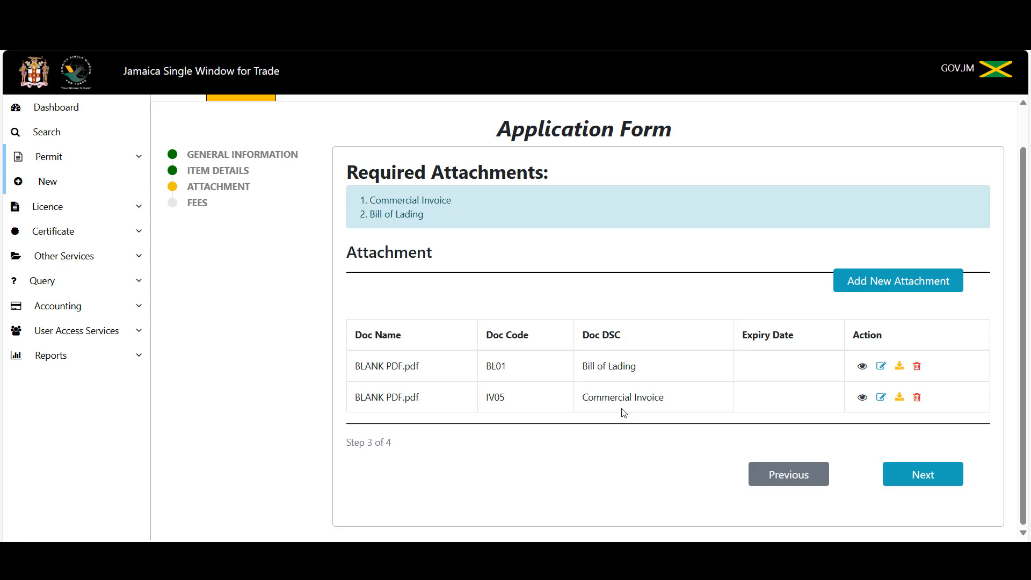
left_click(922, 475)
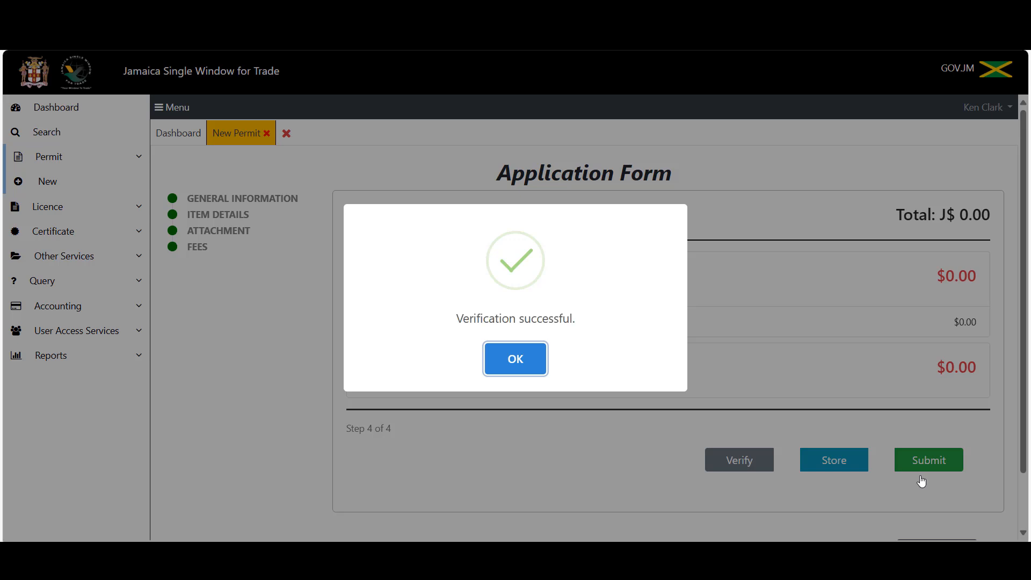
left_click(510, 361)
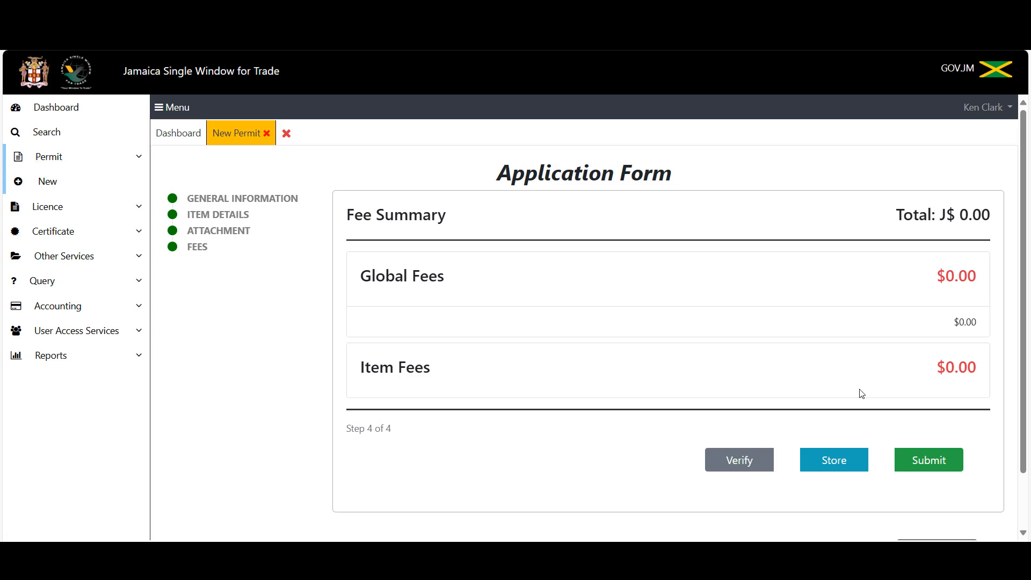
left_click(934, 466)
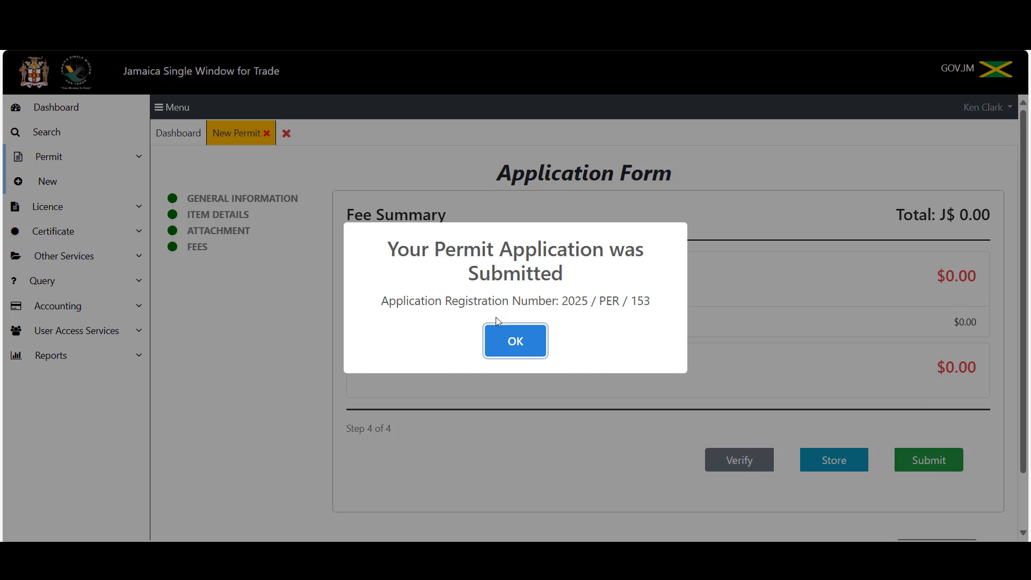
left_click(519, 348)
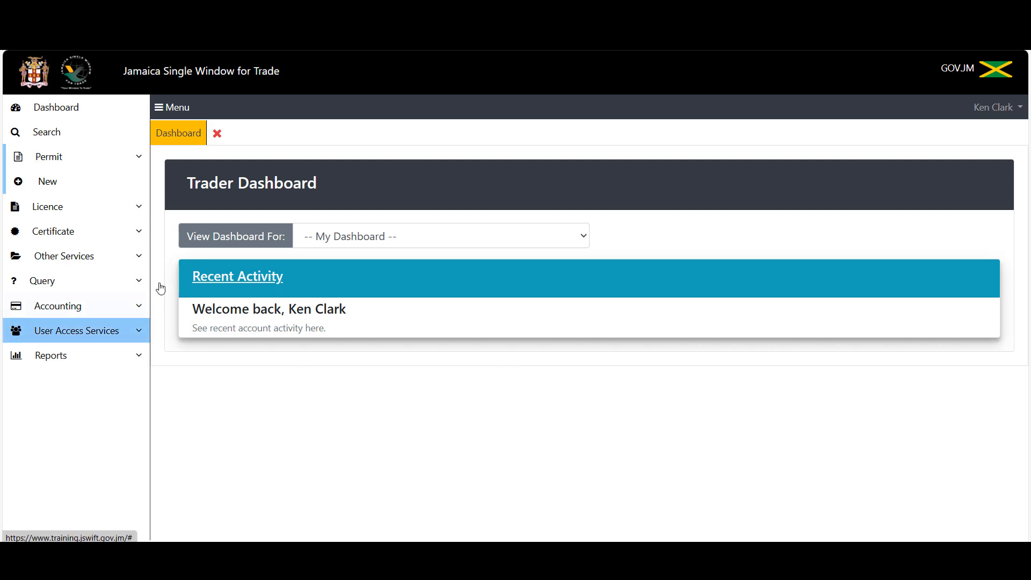
Search Permit documents with registration year 2025 and scroll through the results.
left_click(89, 140)
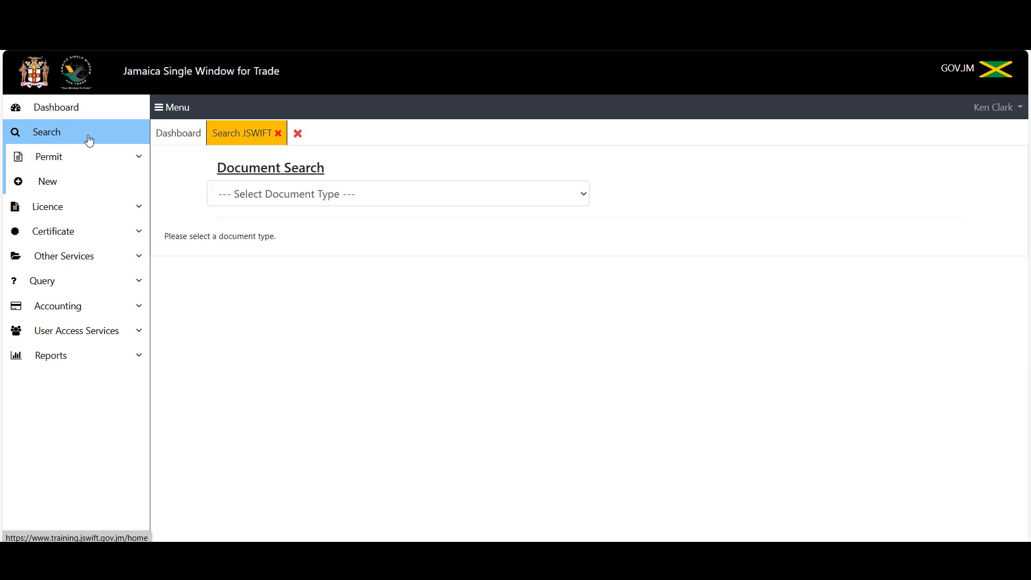
left_click(391, 196)
left_click(307, 266)
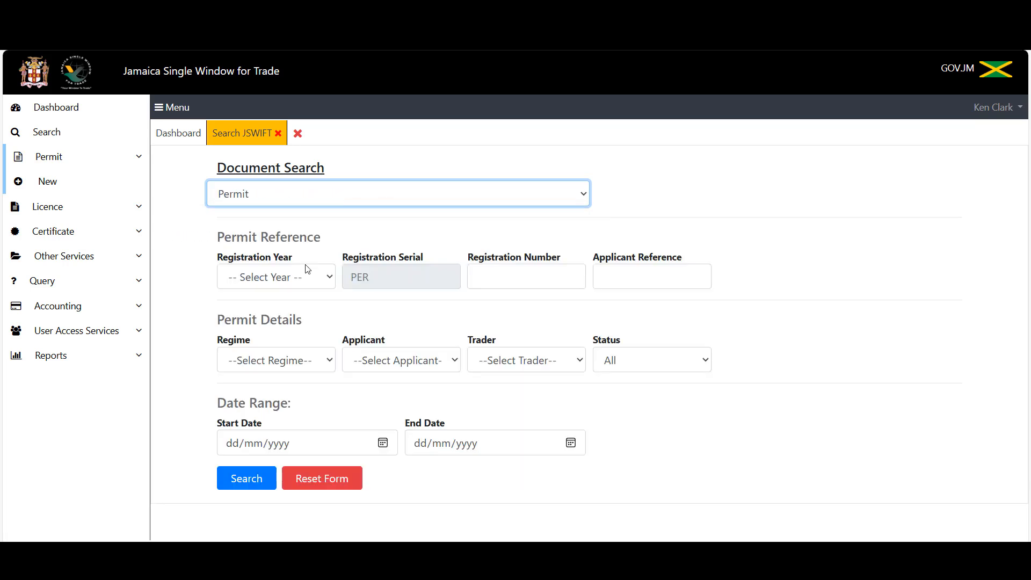
left_click(311, 279)
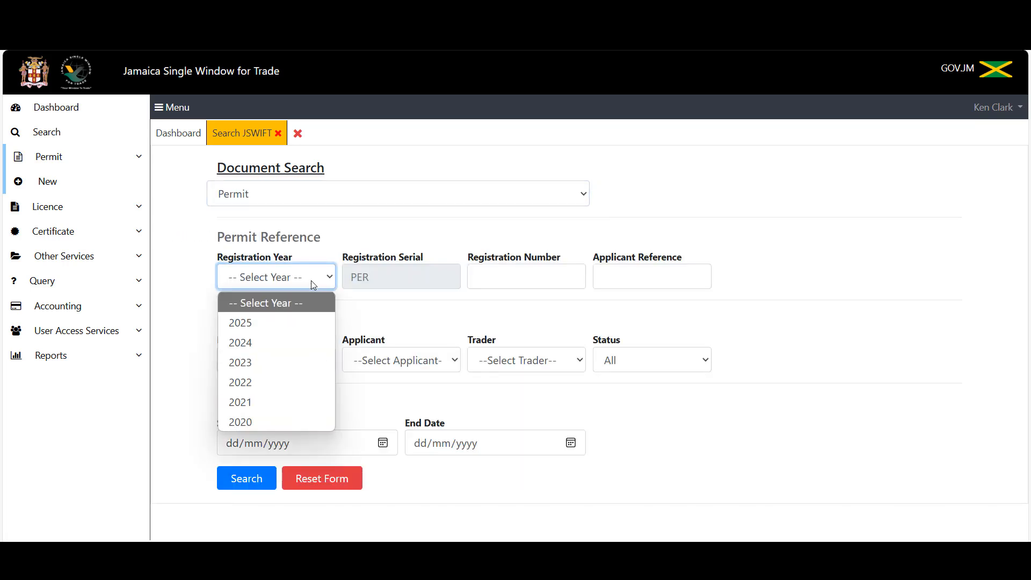
left_click(276, 323)
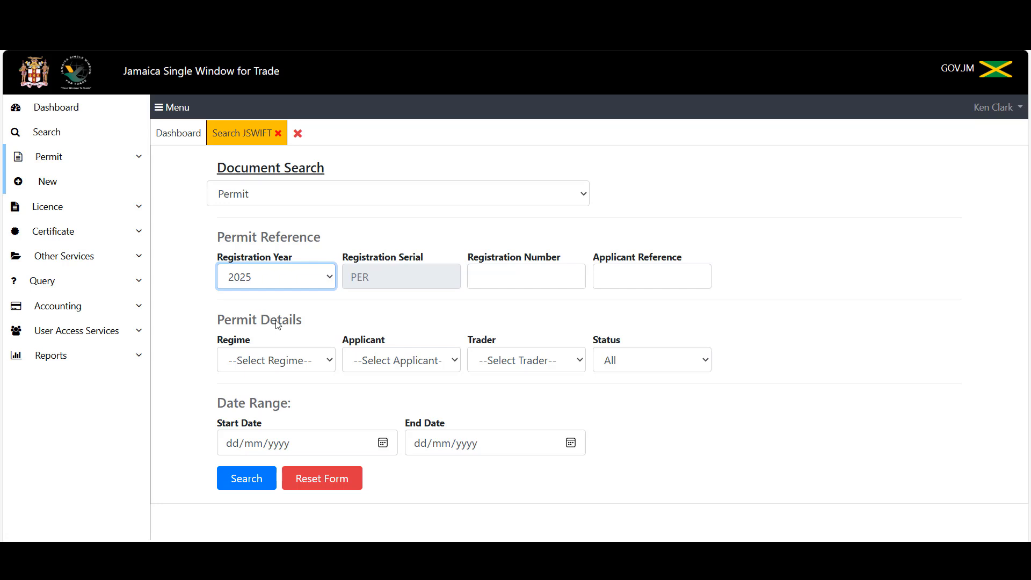
left_click(237, 488)
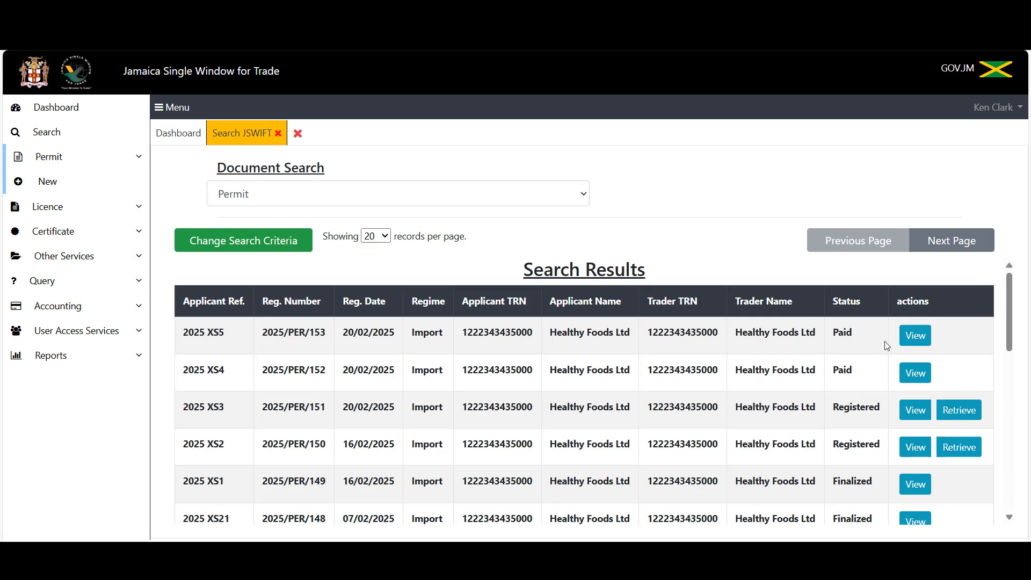
scroll(875, 350, "down", 10)
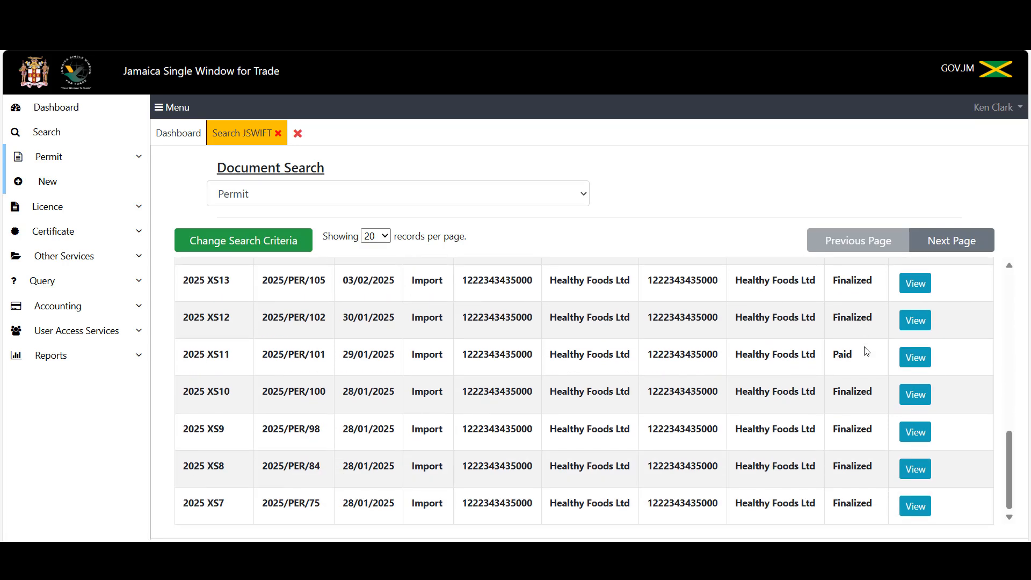
scroll(868, 351, "up", 10)
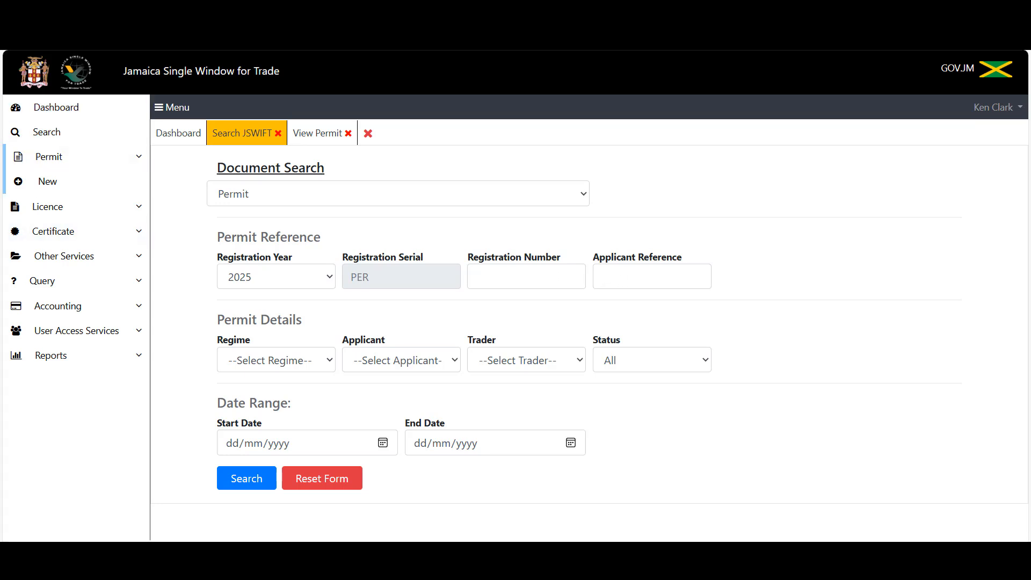
Reload the portal and search for Permit registration number 148 in year 2025.
key("F5")
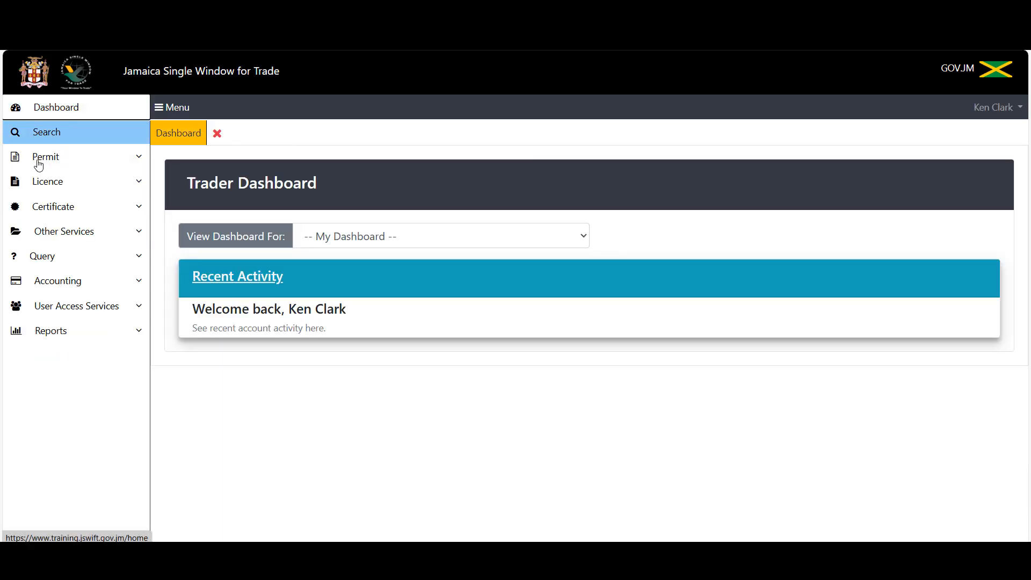
left_click(87, 142)
left_click(276, 194)
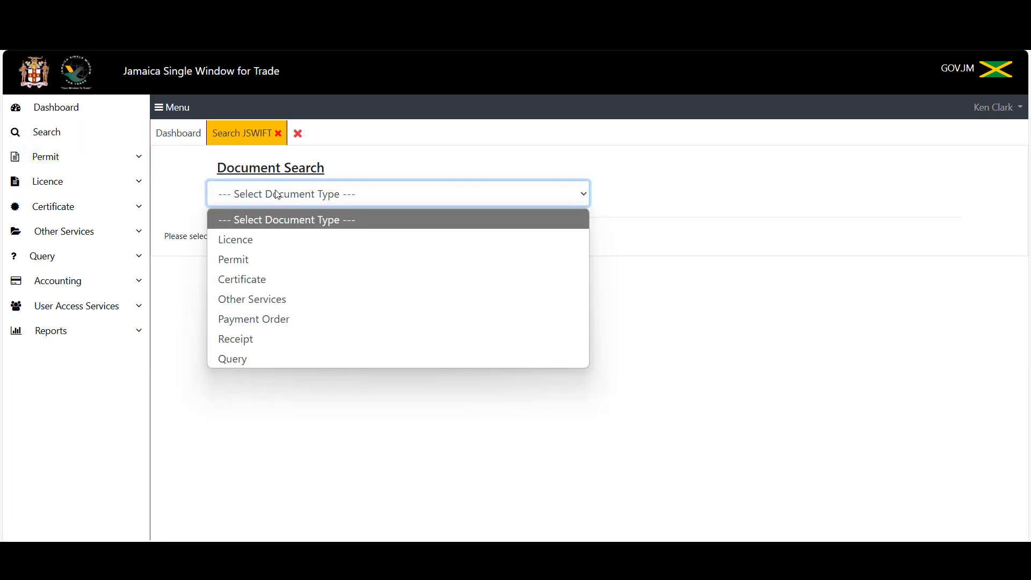
left_click(278, 262)
left_click(290, 278)
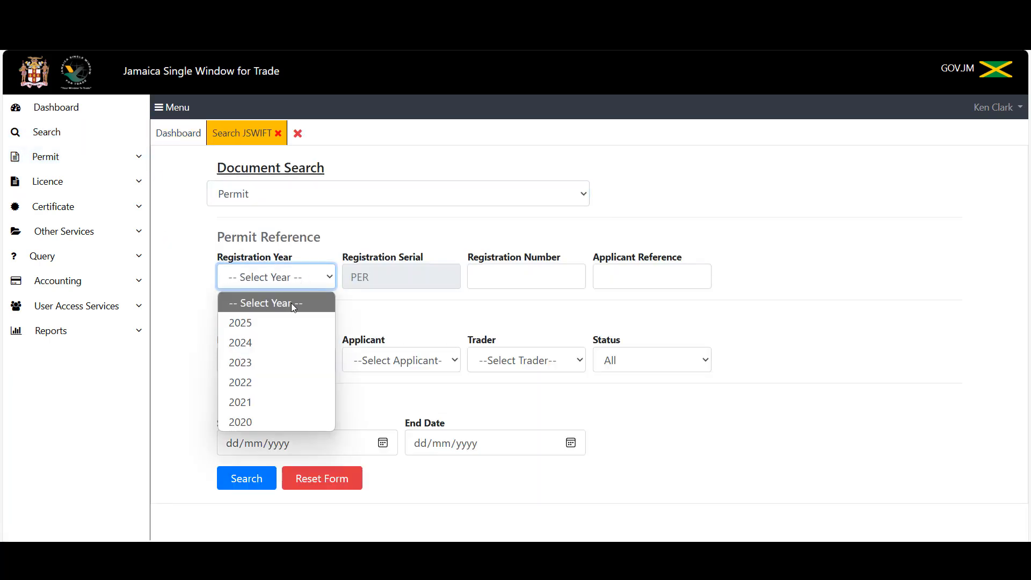
left_click(285, 323)
left_click(488, 282)
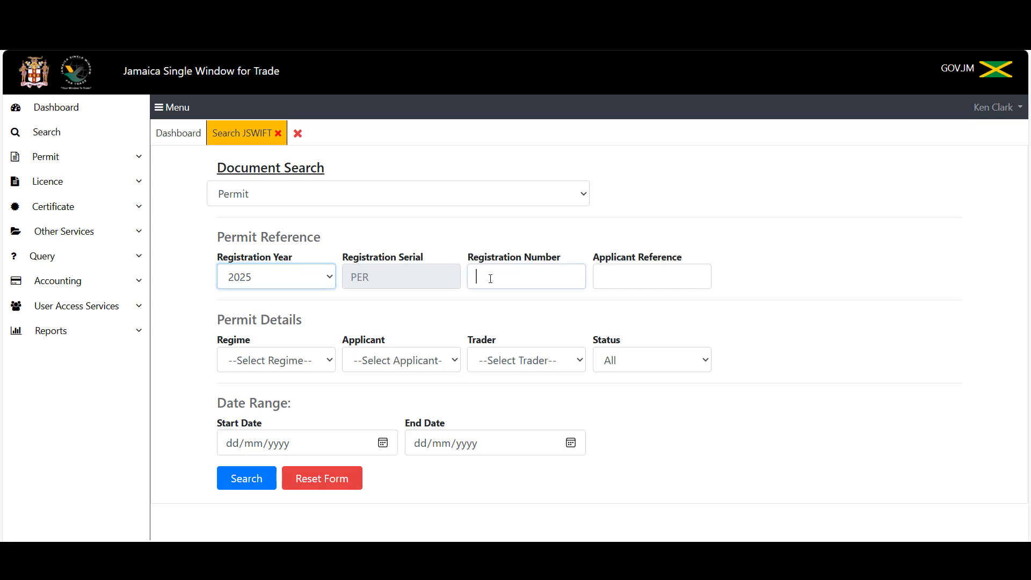
type("148")
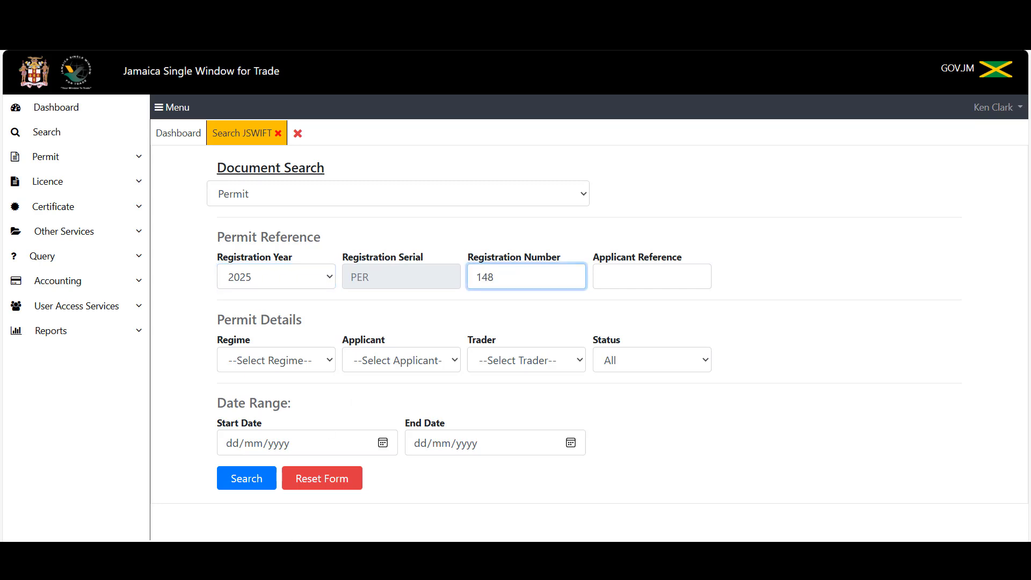
left_click(250, 483)
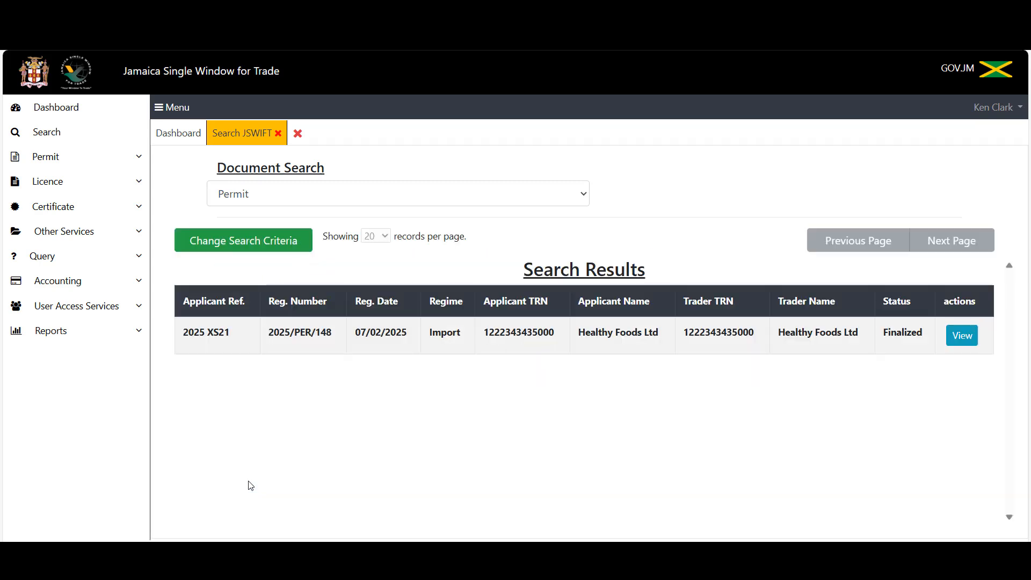
Open permit 2025/PER/148 and print all its item details to a PDF.
left_click(971, 343)
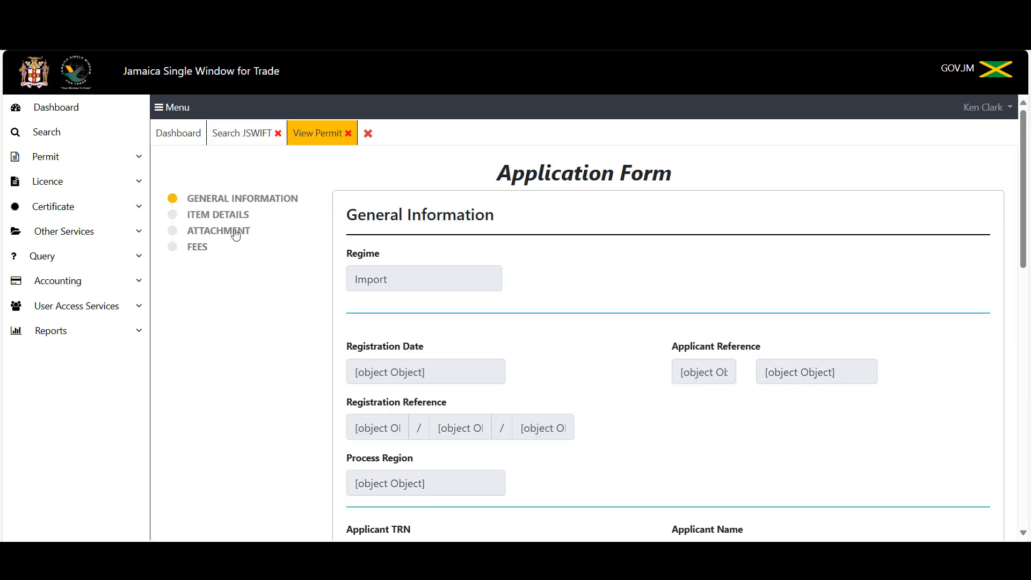
left_click(214, 222)
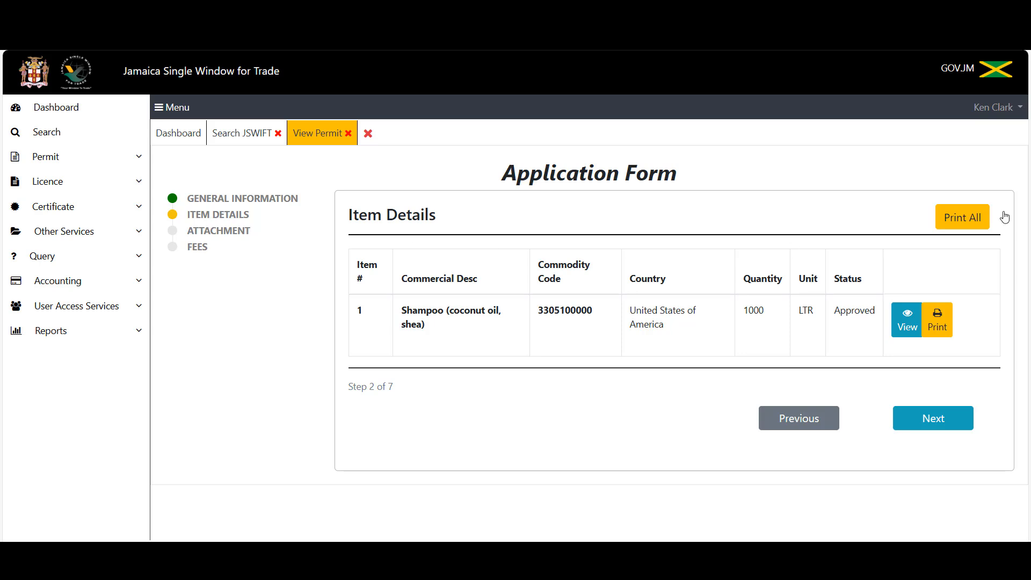
left_click(964, 228)
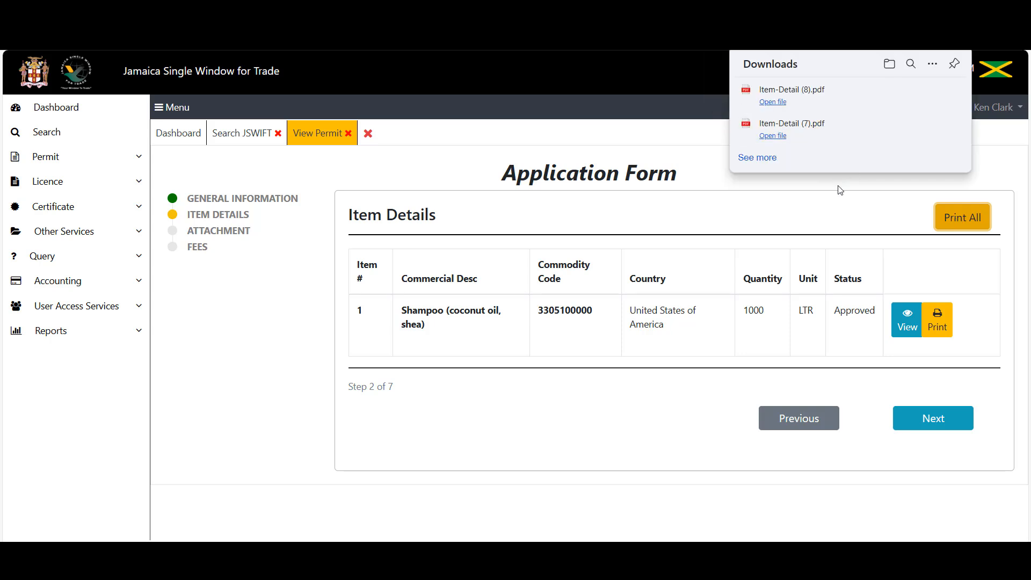
Open Item-Detail (8).pdf, review Import Release Permit 2025PER148, then return to JSWIFT.
left_click(773, 102)
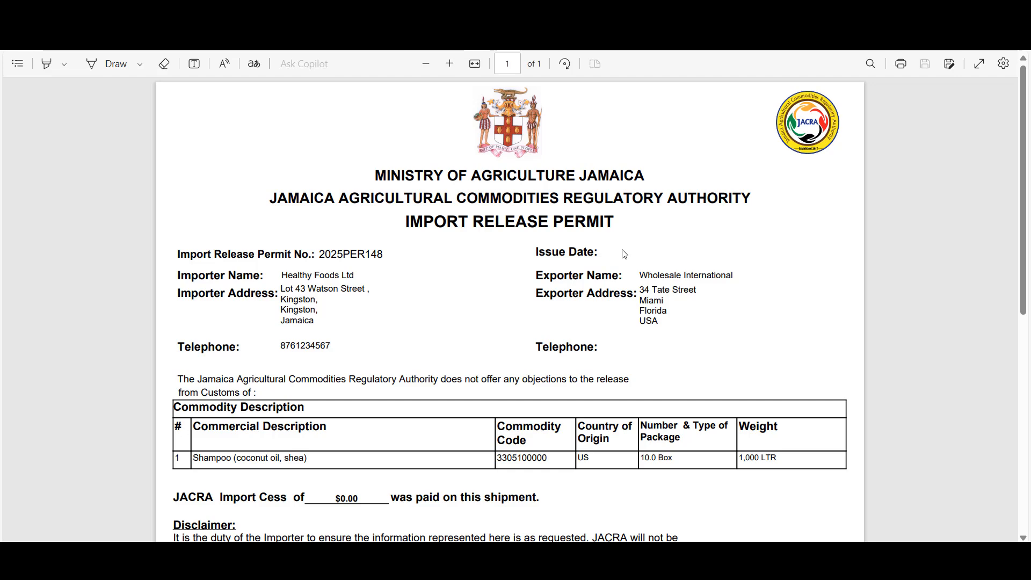
scroll(626, 247, "down", 8)
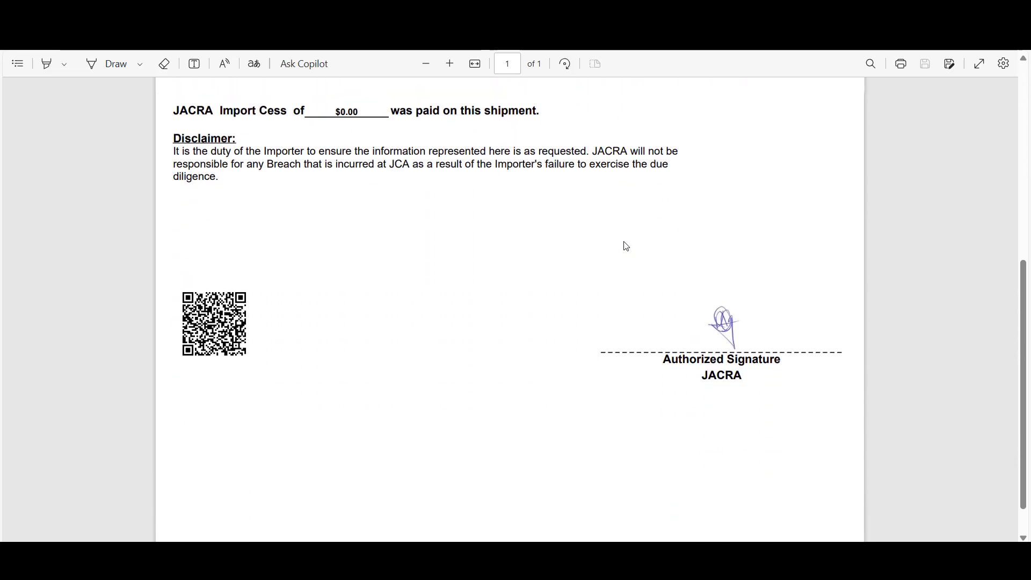
scroll(626, 247, "up", 5)
scroll(626, 246, "up", 3)
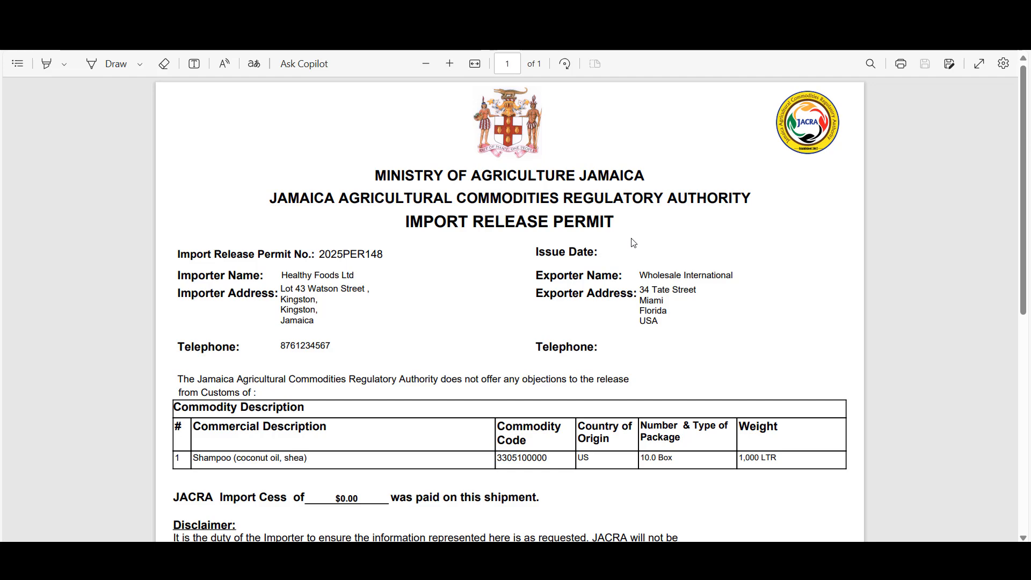
scroll(634, 242, "down", 3)
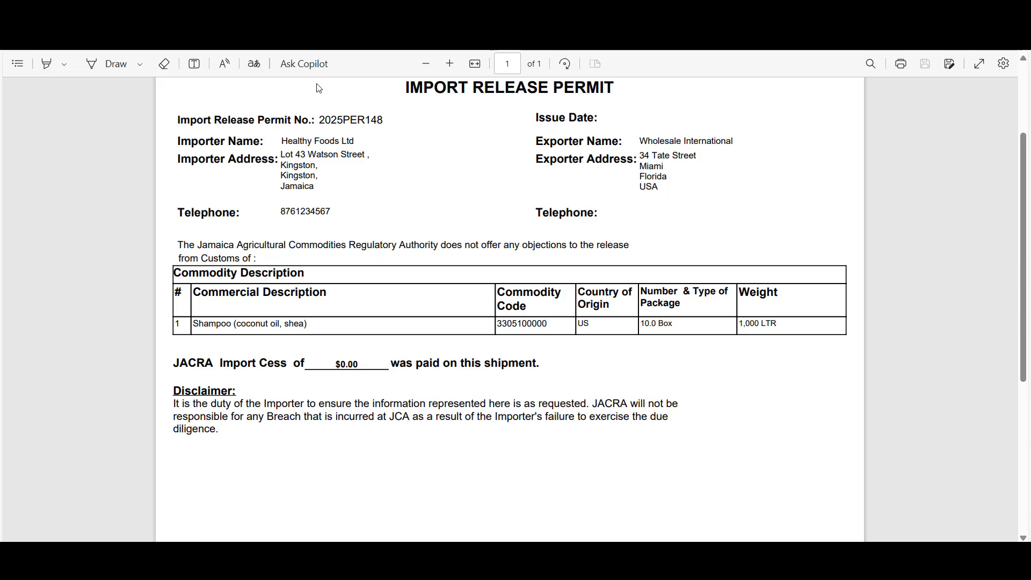
left_click(325, 13)
Return to the JSWIFT search tab showing permit 2025/PER/148.
left_click(227, 134)
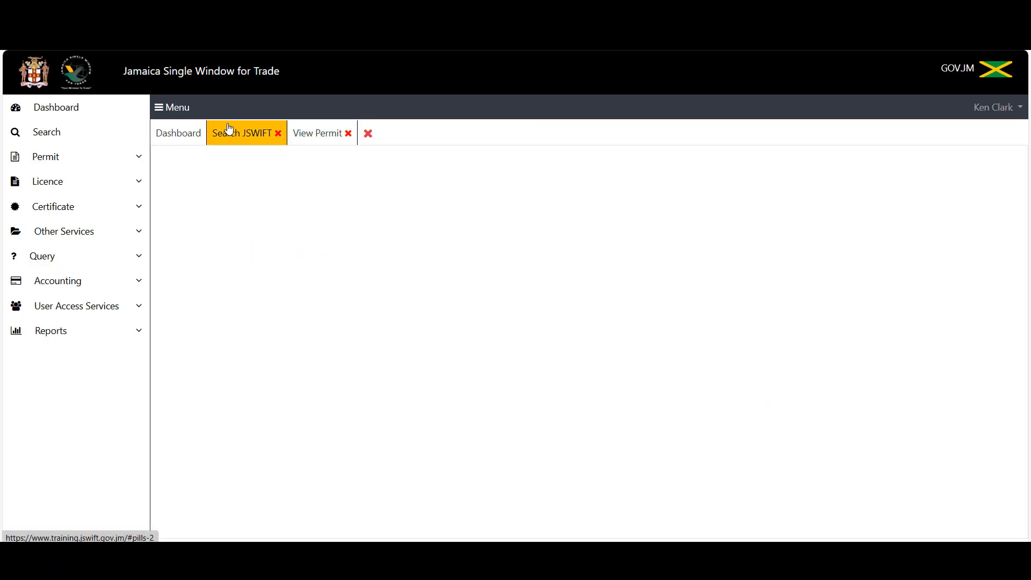